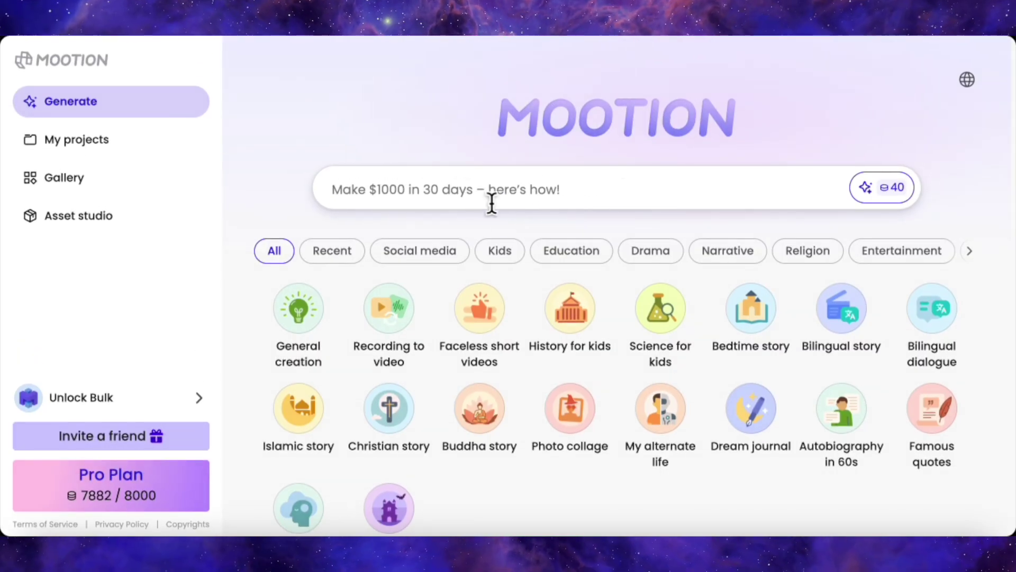
Step: Leave the idea prompt empty and scroll down the home page to the Gallery of example videos
{"action": "left_click", "coordinate": [547, 185]}
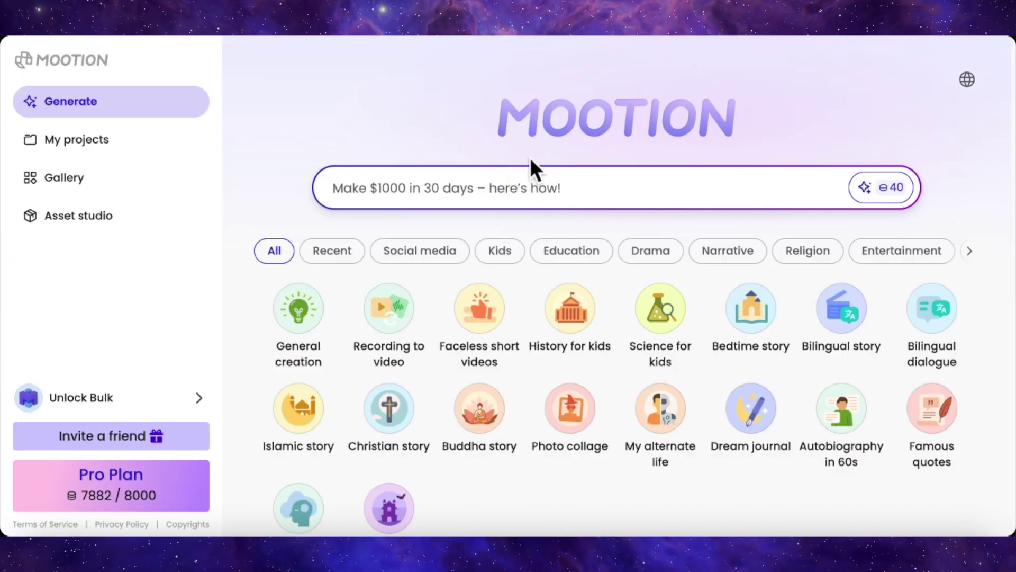
{"action": "left_click", "coordinate": [525, 223]}
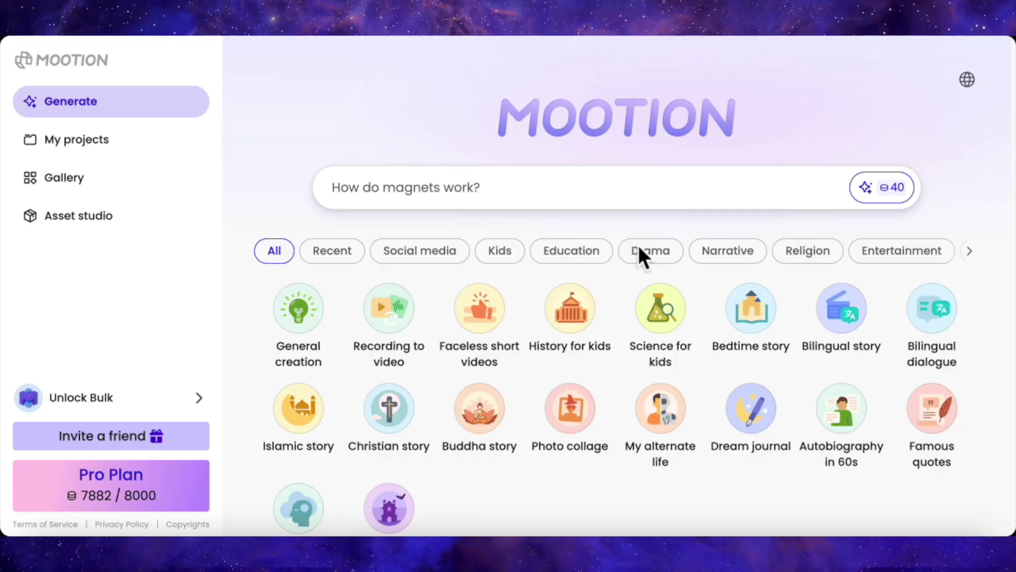
{"action": "scroll", "coordinate": [678, 233], "scroll_direction": "down", "scroll_amount": 1}
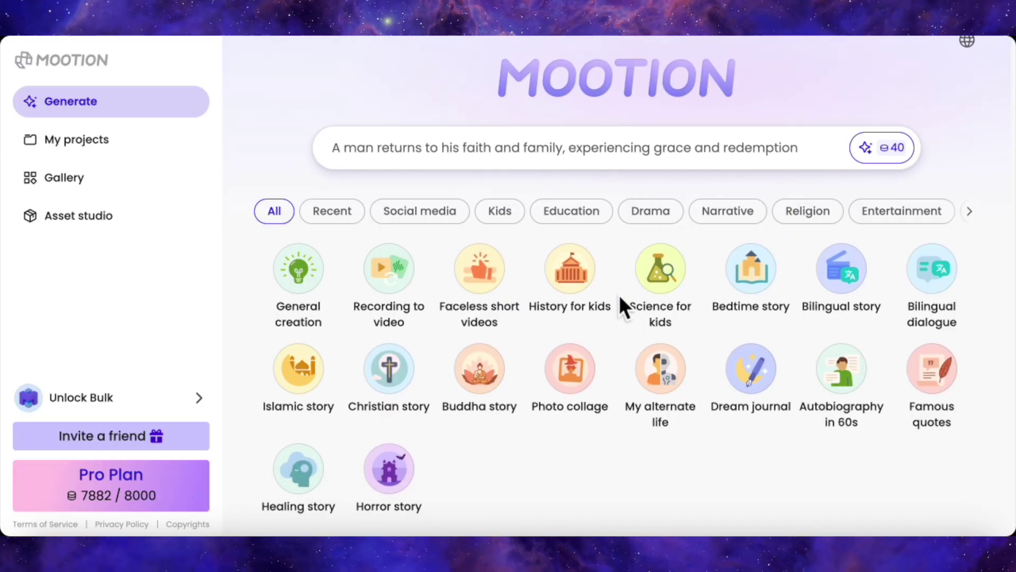
{"action": "scroll", "coordinate": [614, 296], "scroll_direction": "down", "scroll_amount": 2}
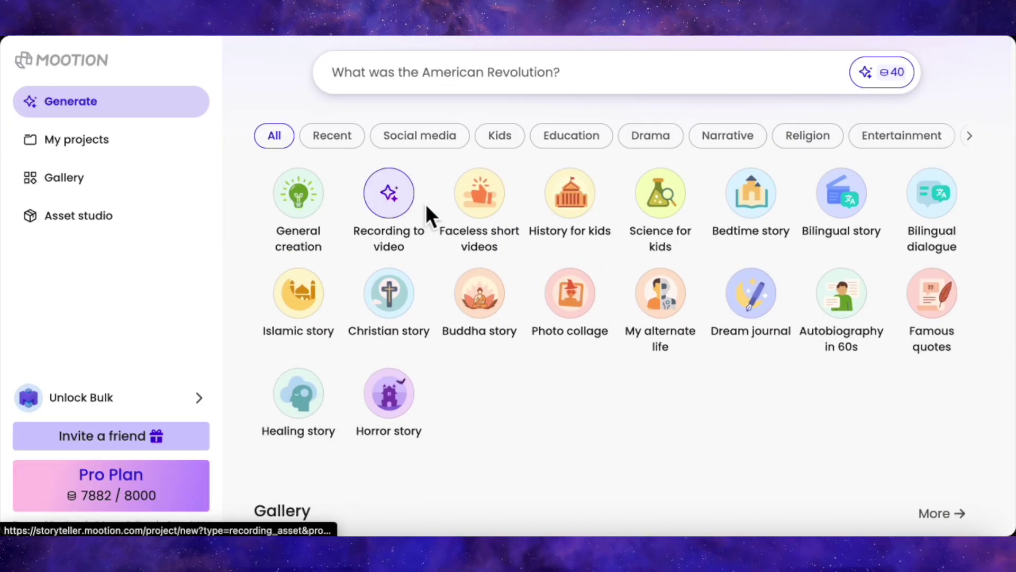
{"action": "scroll", "coordinate": [426, 205], "scroll_direction": "down", "scroll_amount": 1}
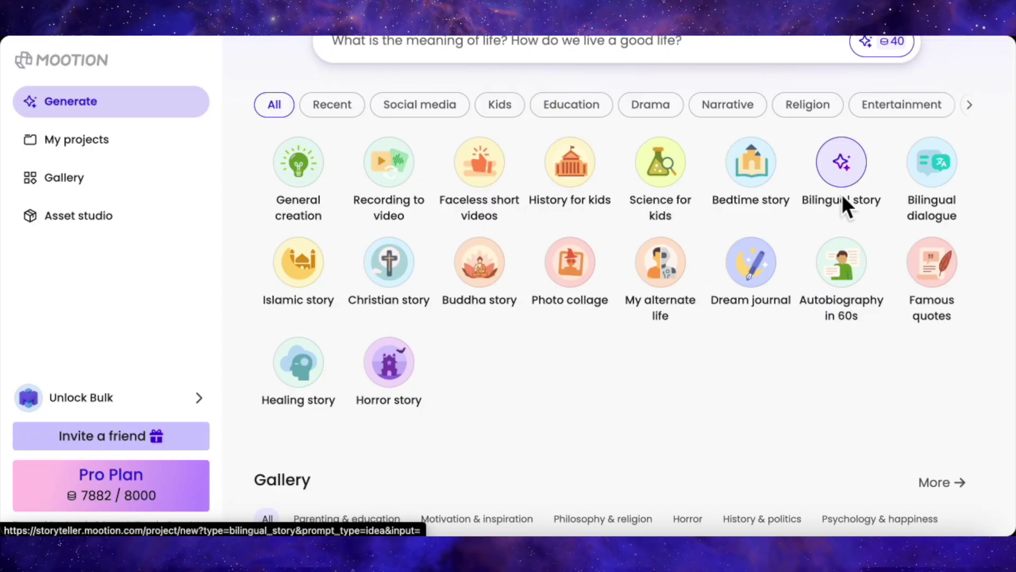
{"action": "scroll", "coordinate": [489, 220], "scroll_direction": "down", "scroll_amount": 5}
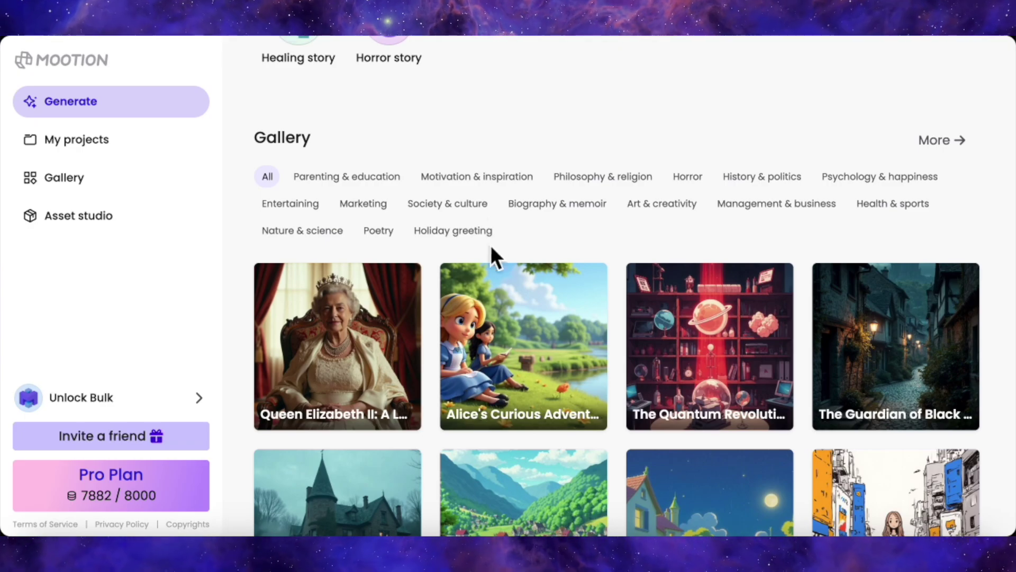
{"action": "scroll", "coordinate": [429, 245], "scroll_direction": "down", "scroll_amount": 1}
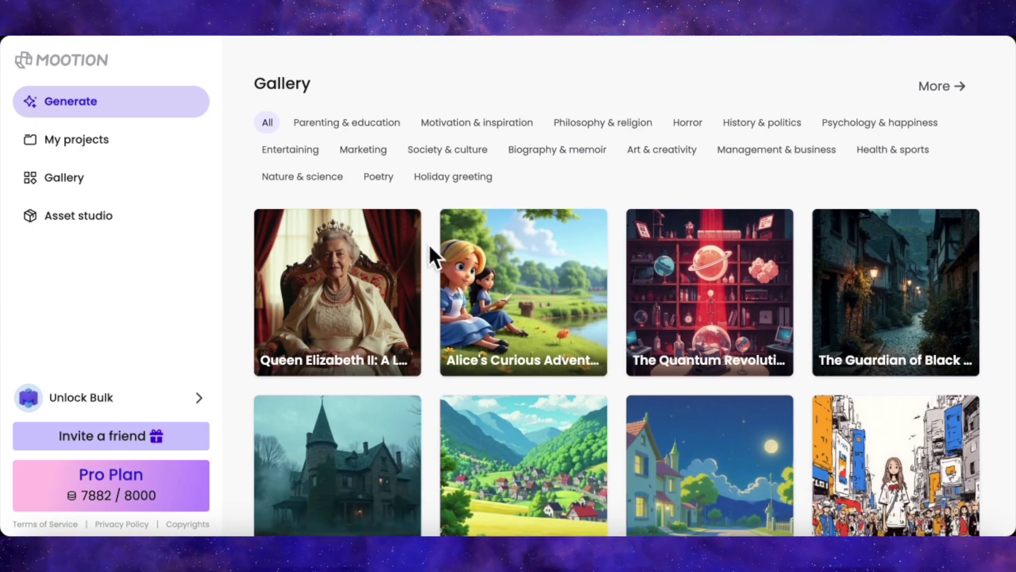
{"action": "left_click", "coordinate": [364, 303]}
{"action": "scroll", "coordinate": [329, 294], "scroll_direction": "down", "scroll_amount": 10}
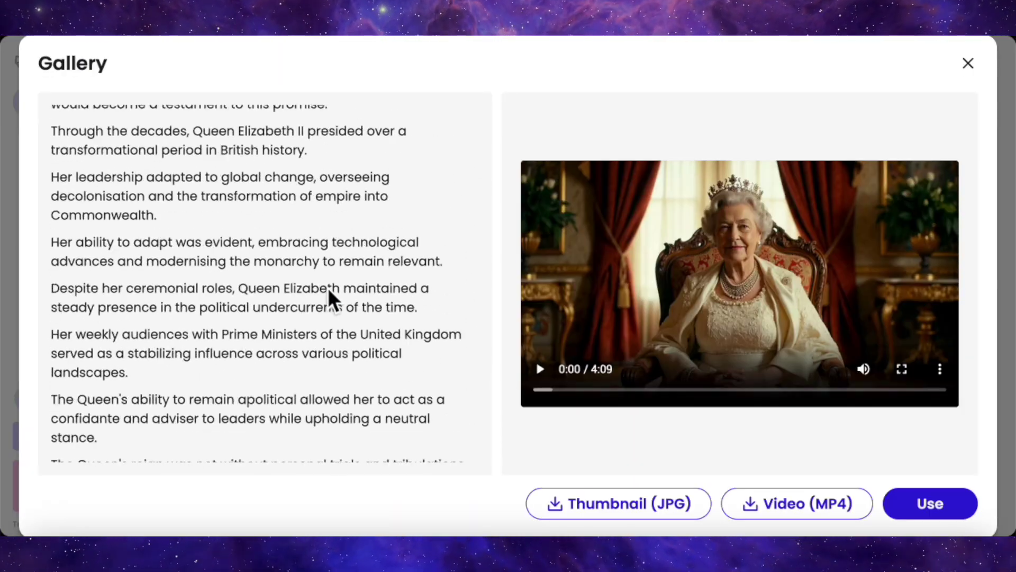
{"action": "scroll", "coordinate": [329, 295], "scroll_direction": "down", "scroll_amount": 10}
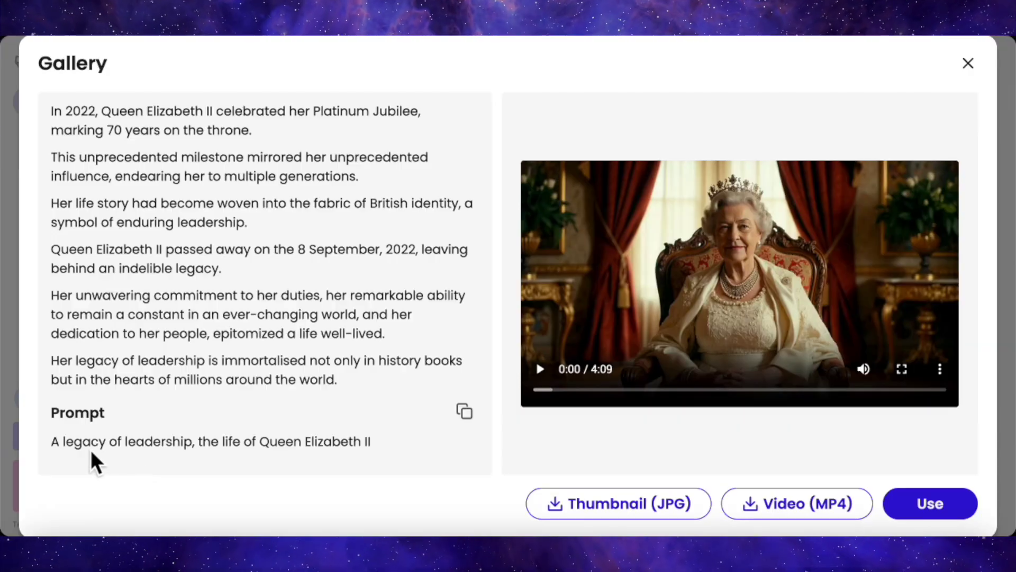
{"action": "left_click", "coordinate": [545, 370]}
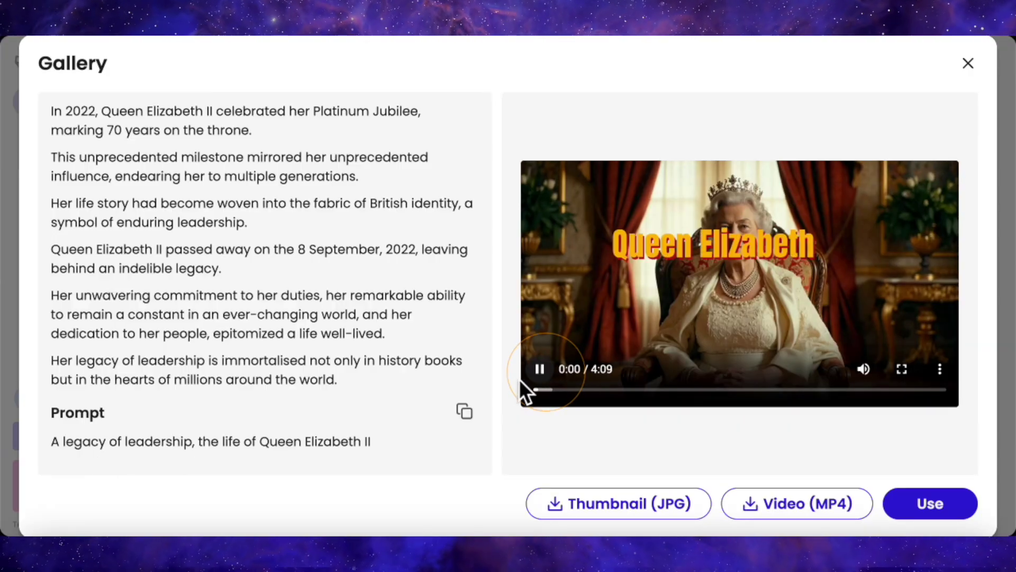
{"action": "left_click", "coordinate": [870, 369]}
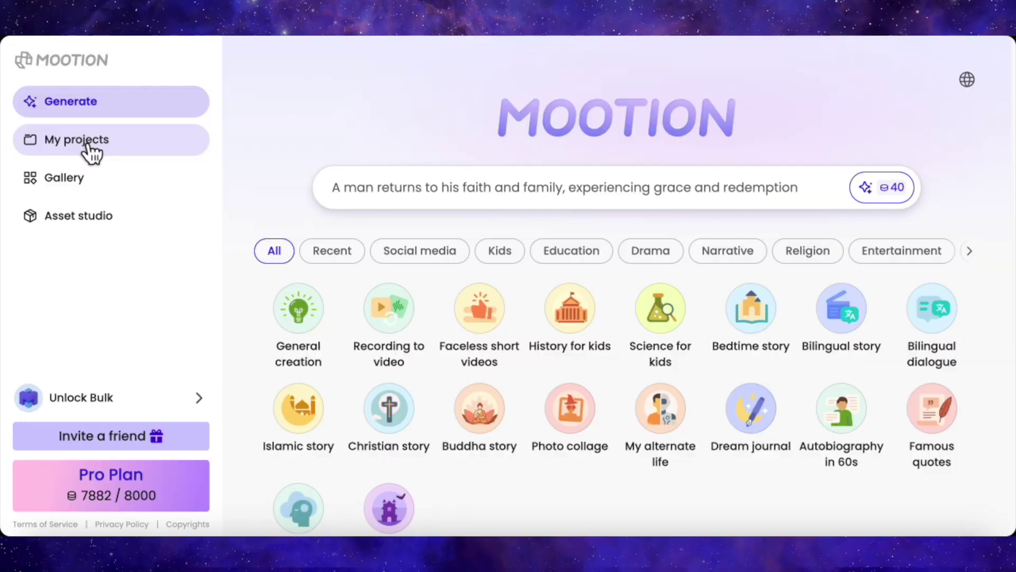
Step: Start a new General creation project from My projects and set it to use a recording
{"action": "left_click", "coordinate": [90, 151]}
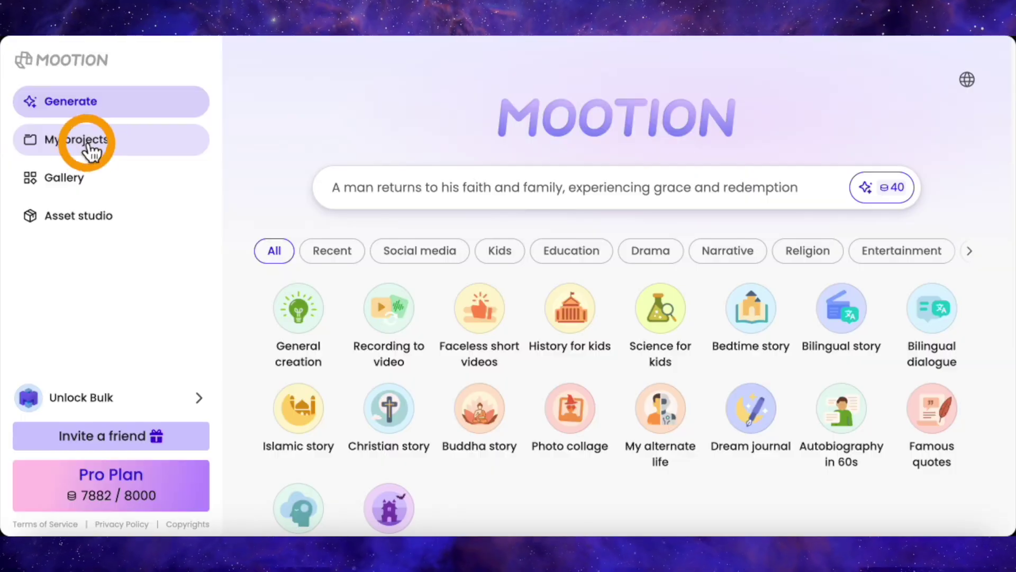
{"action": "left_click", "coordinate": [609, 501]}
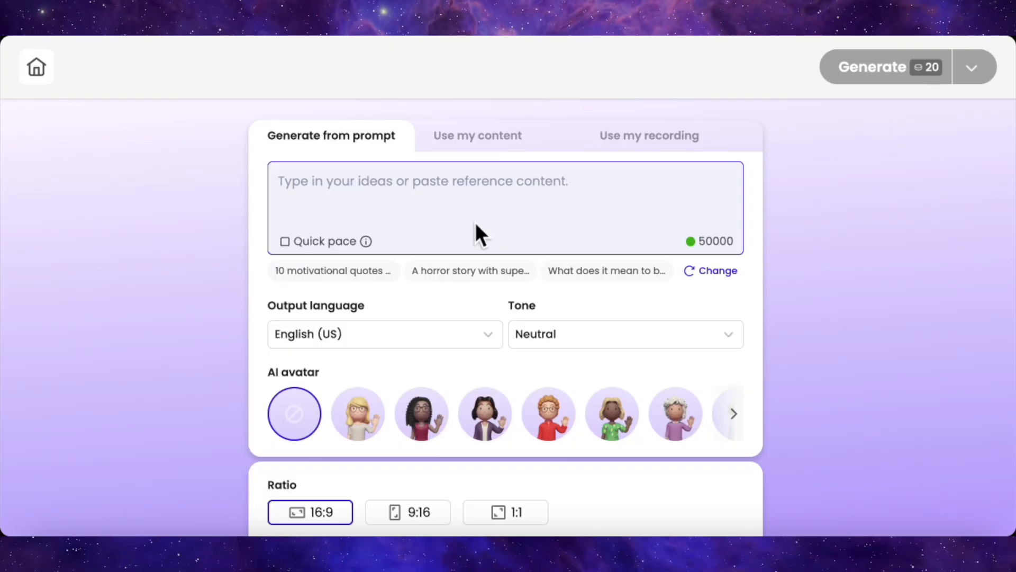
{"action": "left_click", "coordinate": [492, 161]}
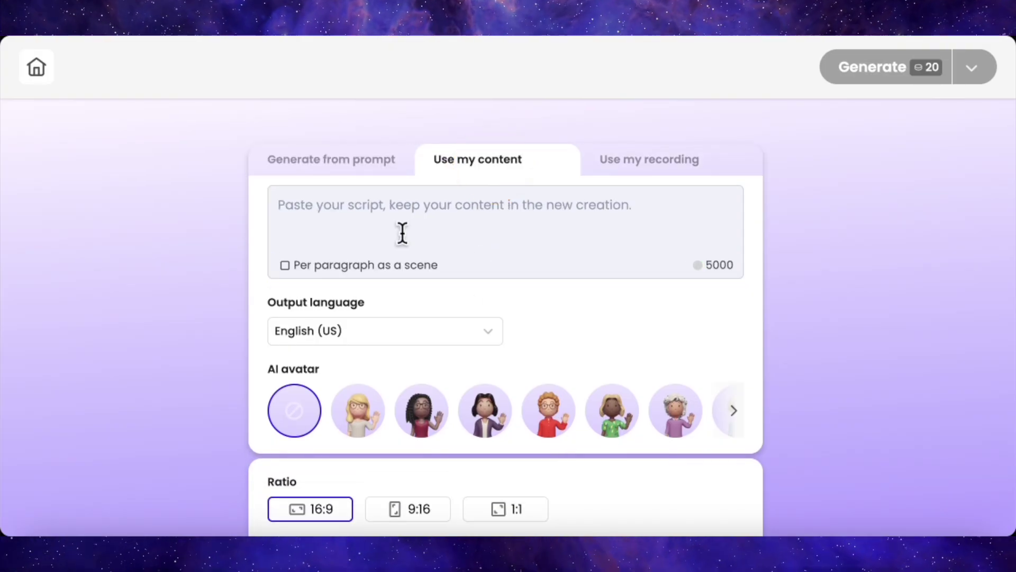
{"action": "left_click", "coordinate": [640, 204]}
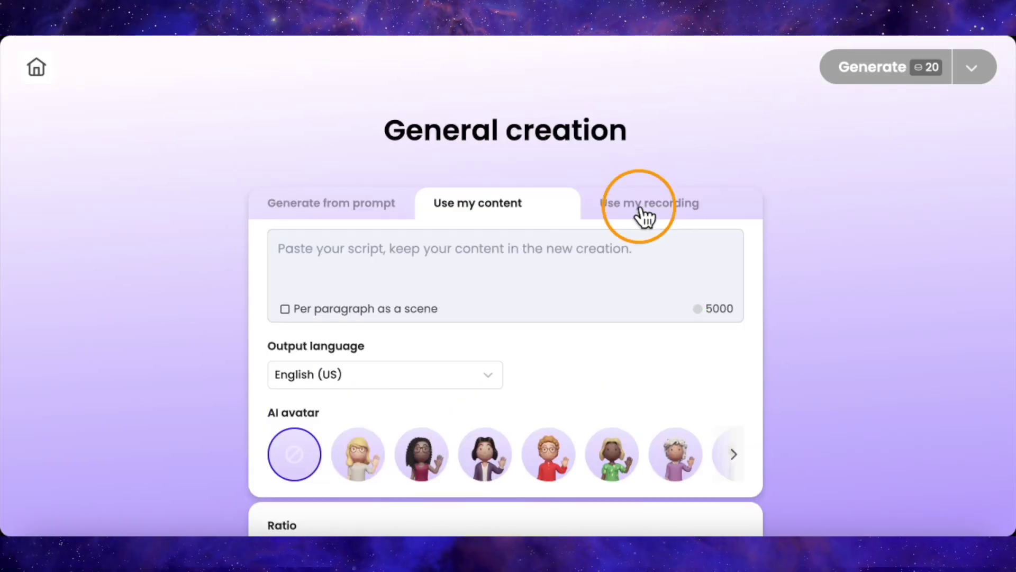
Step: Close the Audio recorder without recording and choose to upload an audio file instead
{"action": "scroll", "coordinate": [511, 317], "scroll_direction": "down", "scroll_amount": 1}
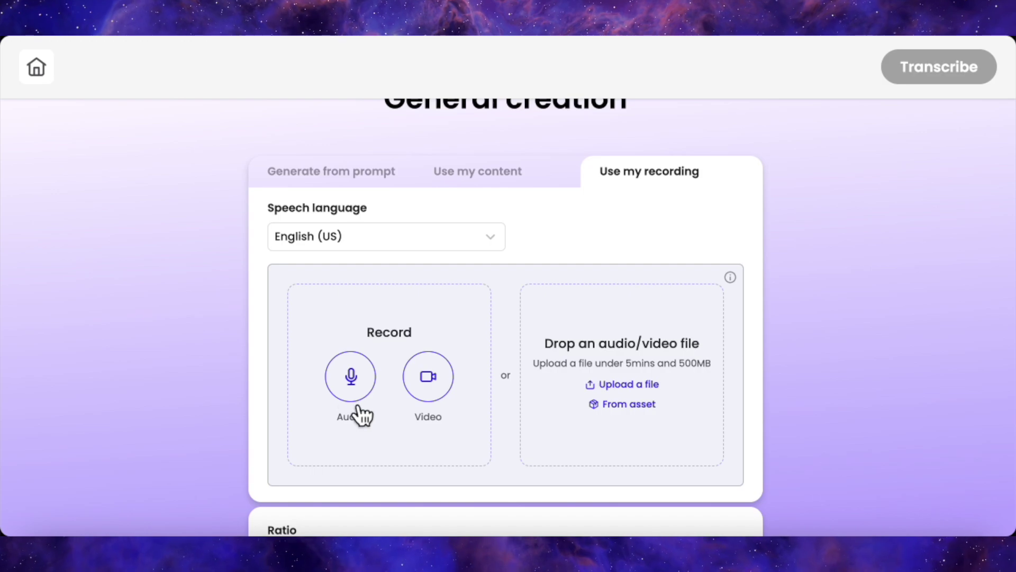
{"action": "left_click", "coordinate": [351, 376]}
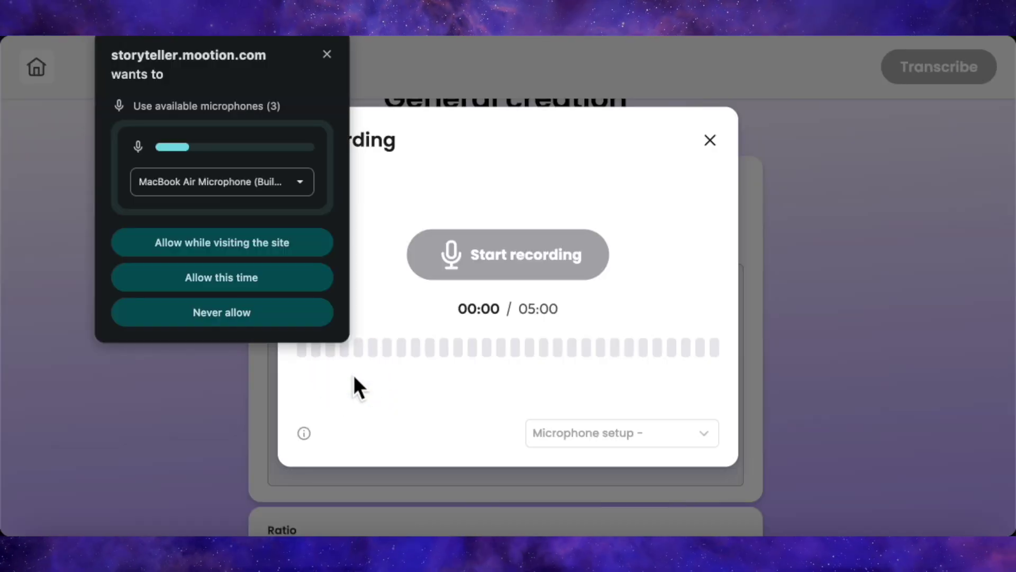
{"action": "left_click", "coordinate": [354, 375]}
{"action": "left_click", "coordinate": [709, 139]}
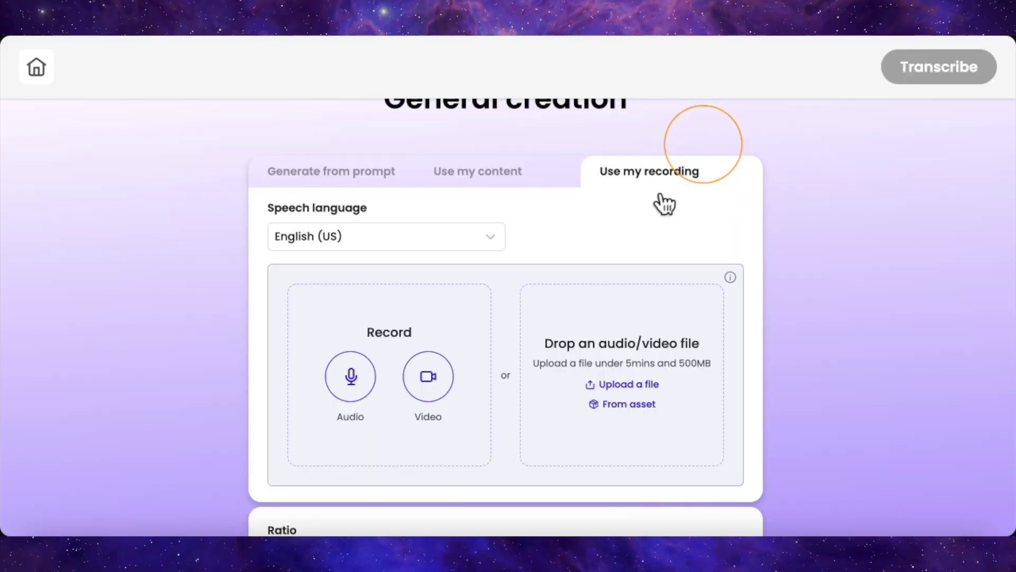
{"action": "scroll", "coordinate": [619, 296], "scroll_direction": "down", "scroll_amount": 1}
{"action": "left_click", "coordinate": [615, 330]}
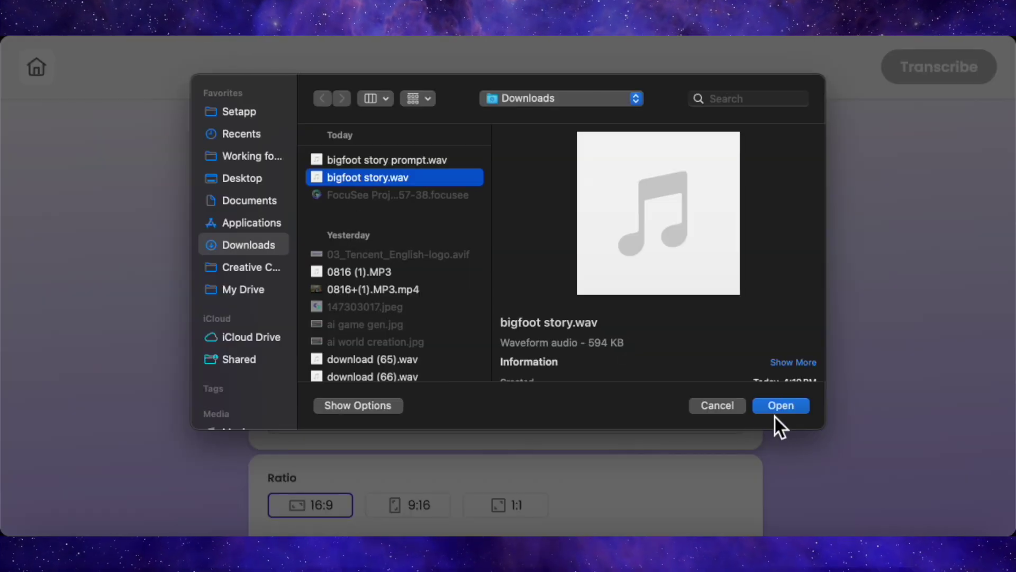
Step: Upload bigfoot story prompt.wav and choose 3D cartoon as the visual style
{"action": "left_click", "coordinate": [774, 412]}
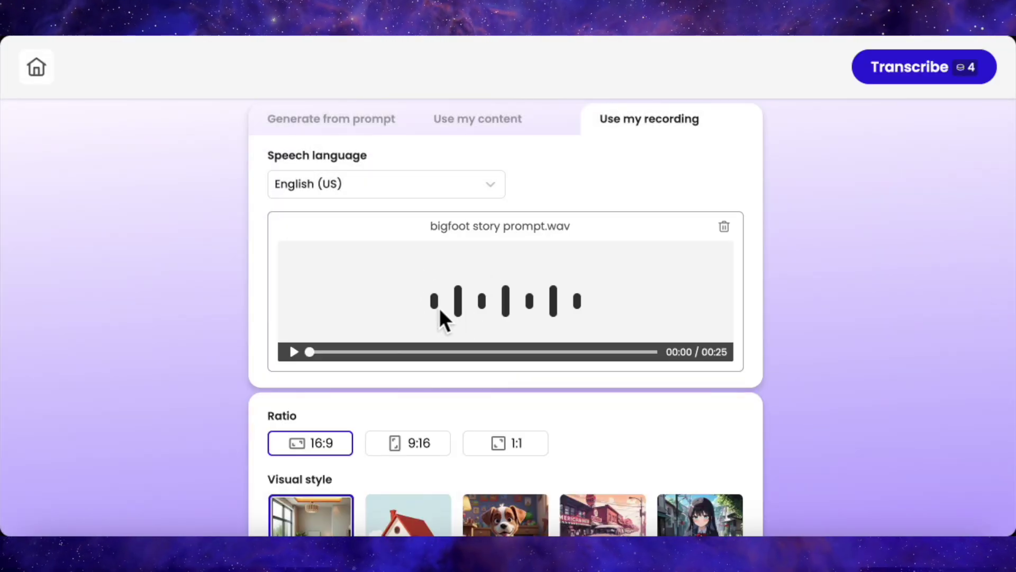
{"action": "scroll", "coordinate": [532, 271], "scroll_direction": "down", "scroll_amount": 4}
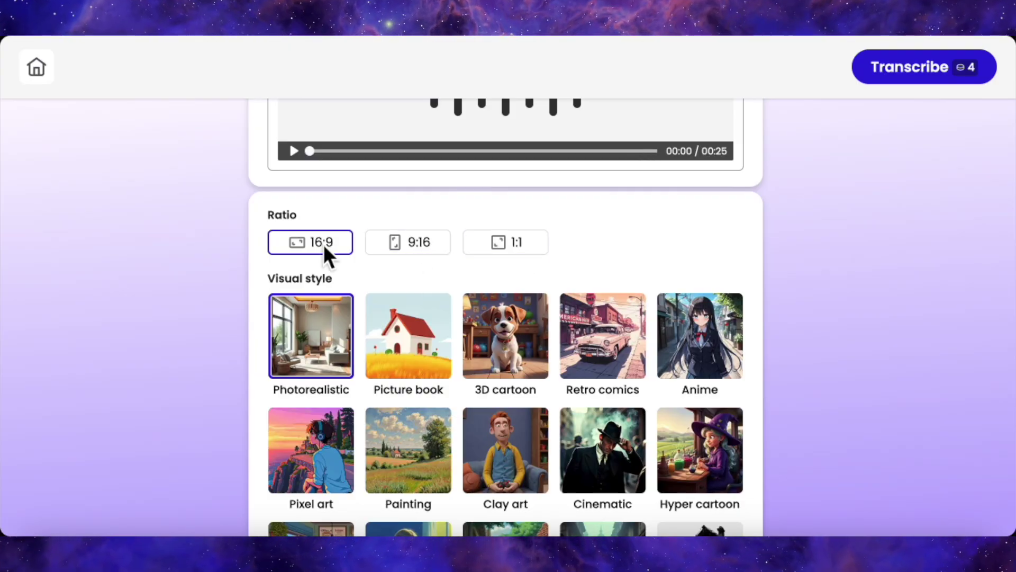
{"action": "scroll", "coordinate": [323, 244], "scroll_direction": "down", "scroll_amount": 4}
{"action": "scroll", "coordinate": [466, 381], "scroll_direction": "up", "scroll_amount": 1}
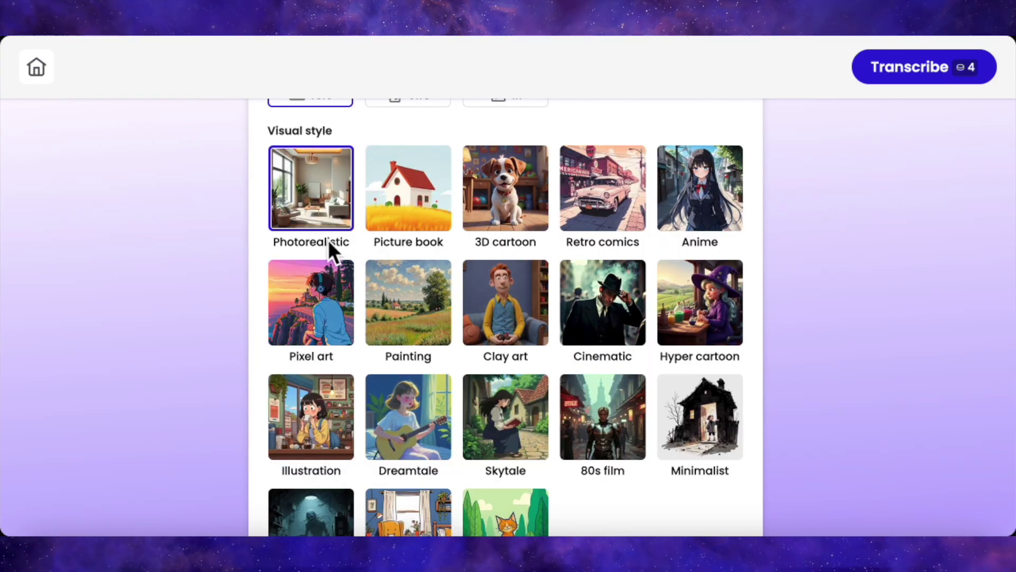
{"action": "scroll", "coordinate": [443, 381], "scroll_direction": "down", "scroll_amount": 3}
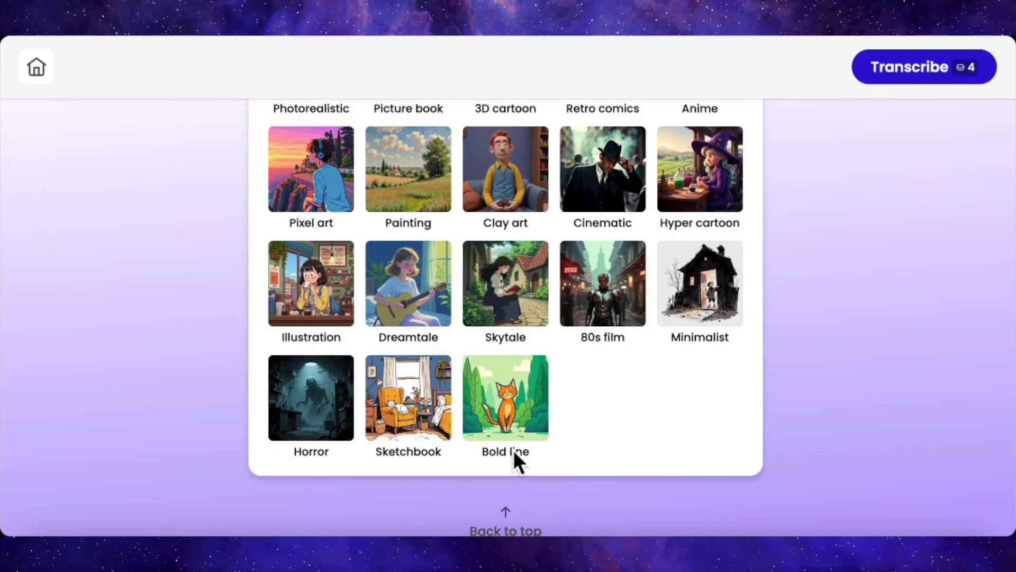
{"action": "scroll", "coordinate": [512, 449], "scroll_direction": "up", "scroll_amount": 8}
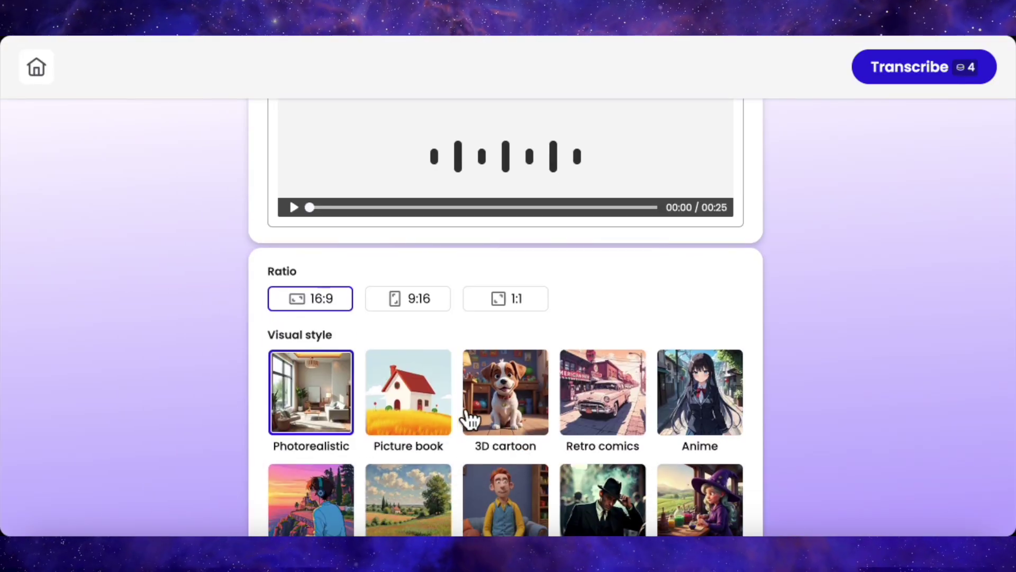
{"action": "left_click", "coordinate": [500, 406]}
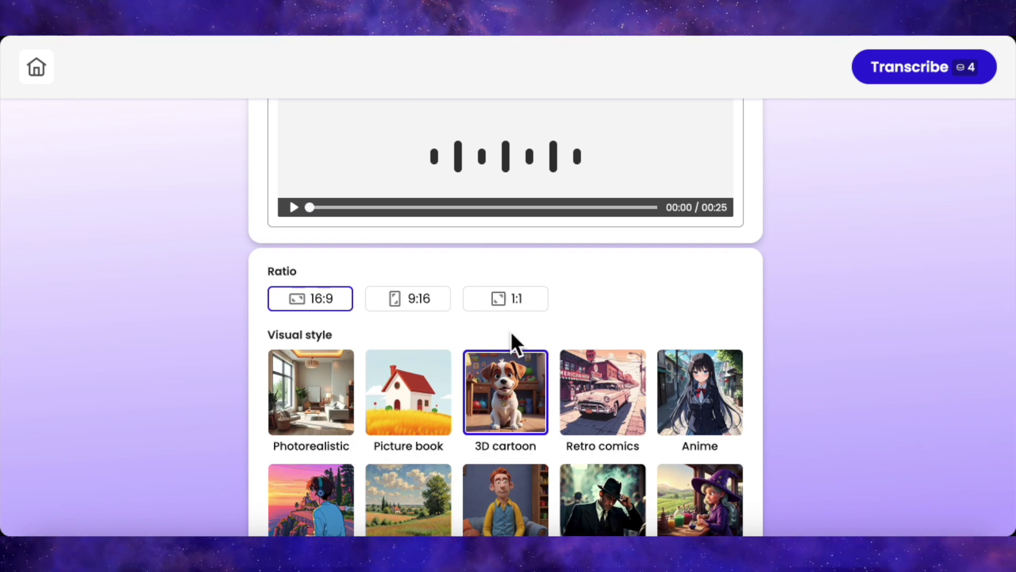
{"action": "scroll", "coordinate": [563, 305], "scroll_direction": "up", "scroll_amount": 5}
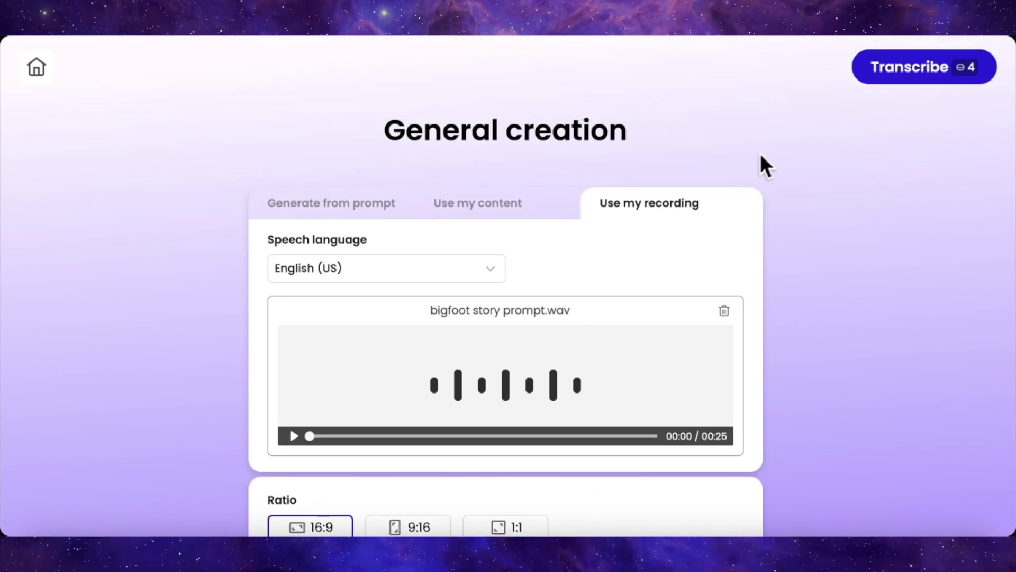
Step: Transcribe the bigfoot recording into five timestamped script lines
{"action": "left_click", "coordinate": [927, 67]}
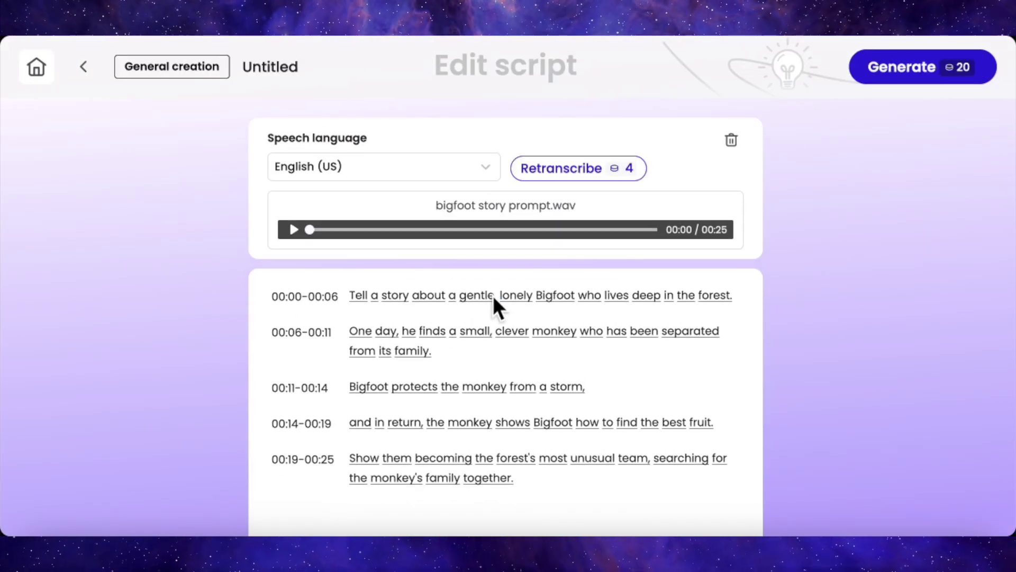
Step: Generate the video from the transcribed script and watch the five scenes being designed
{"action": "left_click", "coordinate": [903, 71]}
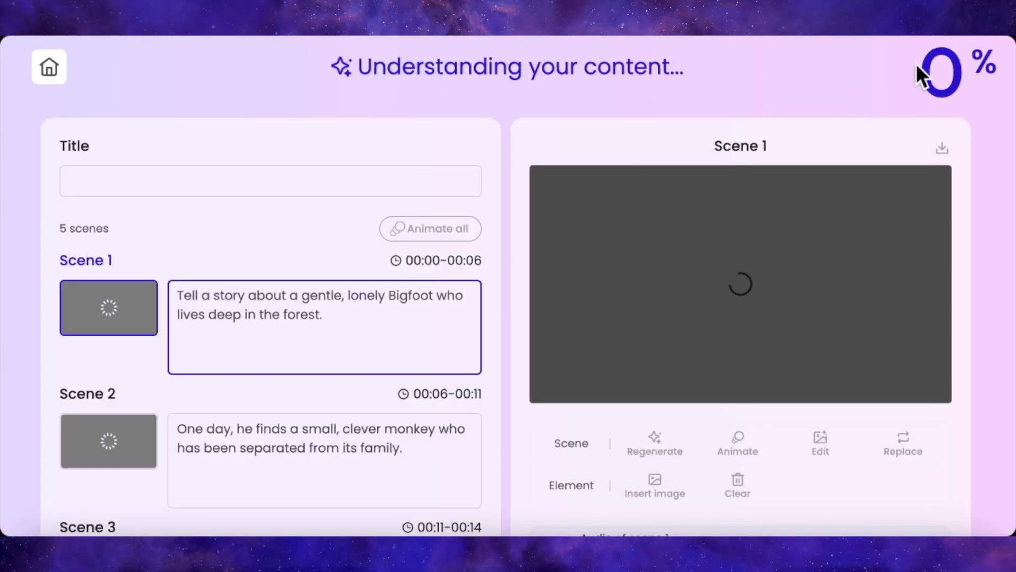
{"action": "scroll", "coordinate": [320, 303], "scroll_direction": "down", "scroll_amount": 5}
{"action": "scroll", "coordinate": [321, 302], "scroll_direction": "up", "scroll_amount": 5}
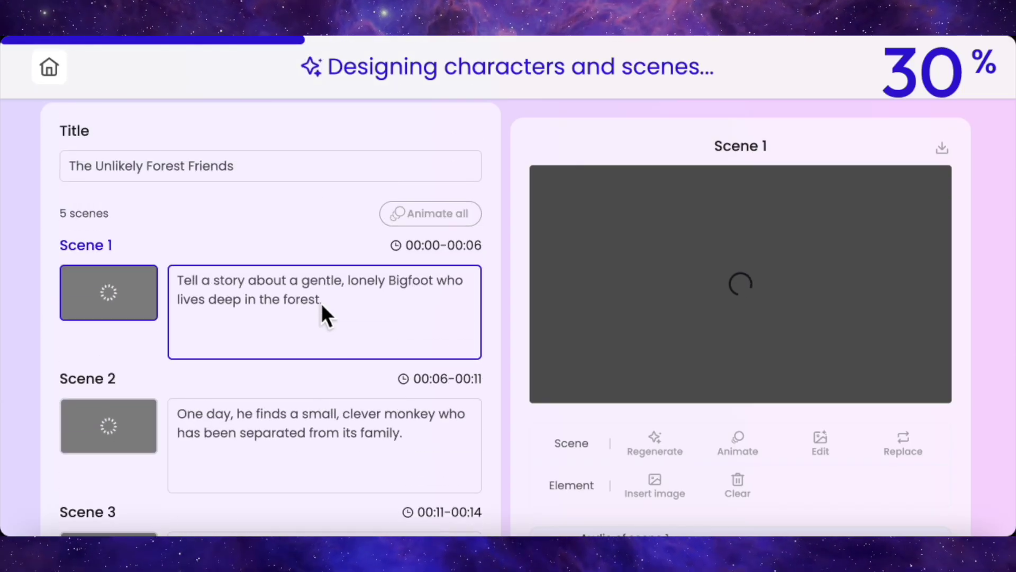
{"action": "scroll", "coordinate": [321, 303], "scroll_direction": "down", "scroll_amount": 8}
{"action": "scroll", "coordinate": [321, 302], "scroll_direction": "up", "scroll_amount": 8}
{"action": "scroll", "coordinate": [322, 303], "scroll_direction": "down", "scroll_amount": 4}
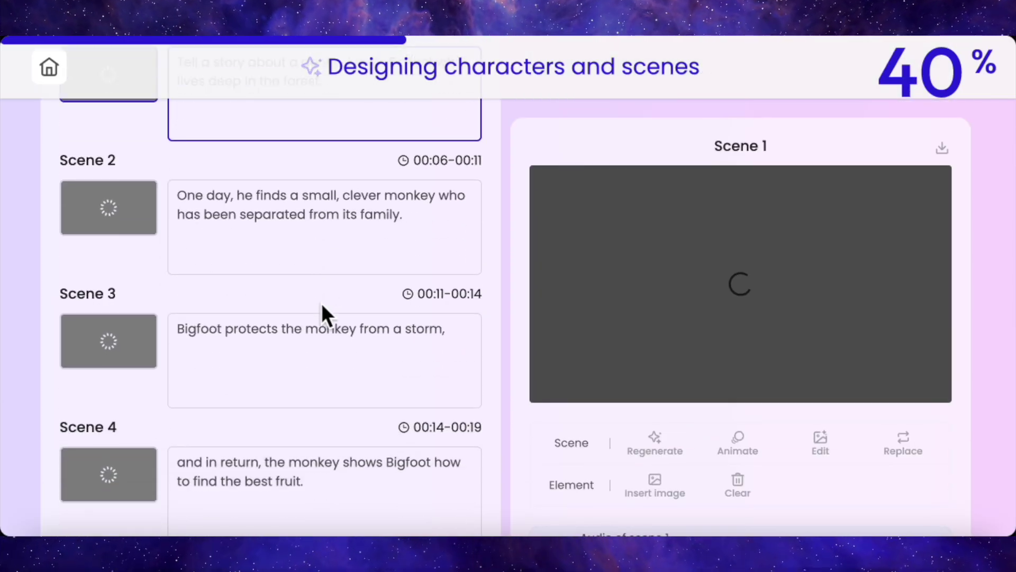
{"action": "scroll", "coordinate": [285, 223], "scroll_direction": "down", "scroll_amount": 5}
Step: Preview the generated 3D cartoon image of each scene, from Scene 1 through Scene 5
{"action": "scroll", "coordinate": [285, 224], "scroll_direction": "up", "scroll_amount": 6}
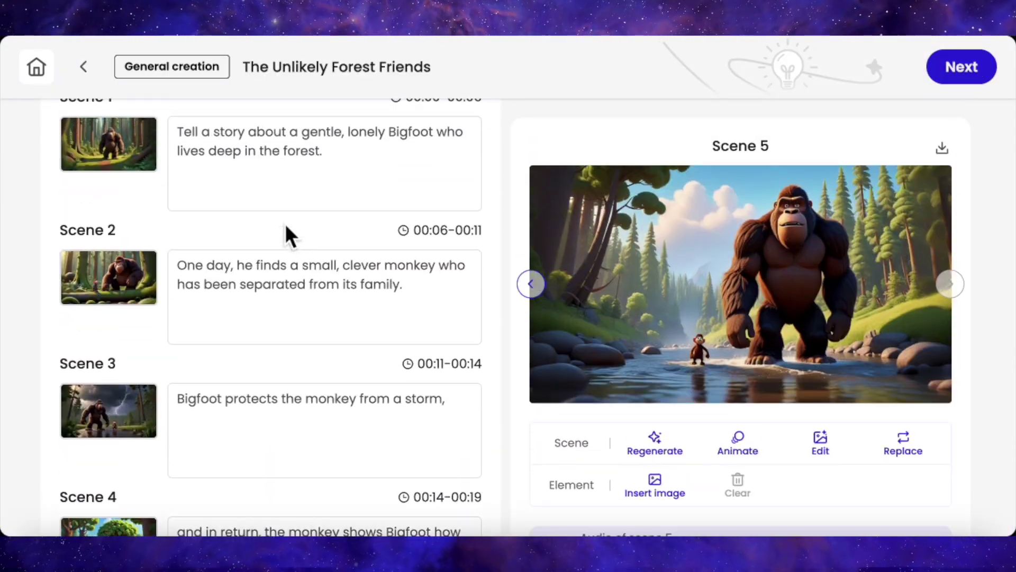
{"action": "scroll", "coordinate": [284, 223], "scroll_direction": "up", "scroll_amount": 3}
{"action": "left_click", "coordinate": [206, 307]}
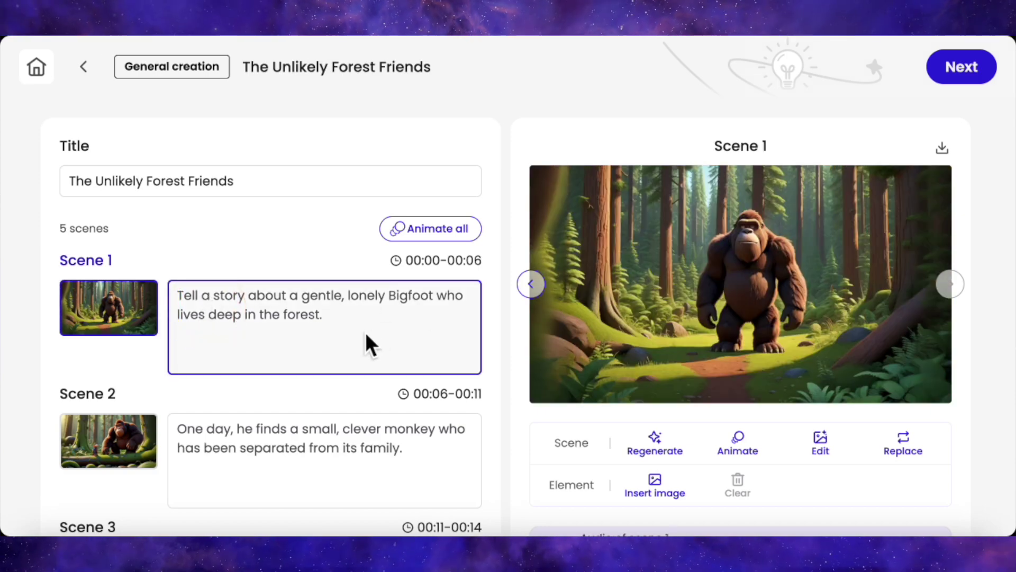
{"action": "scroll", "coordinate": [370, 344], "scroll_direction": "down", "scroll_amount": 1}
{"action": "left_click", "coordinate": [311, 367]}
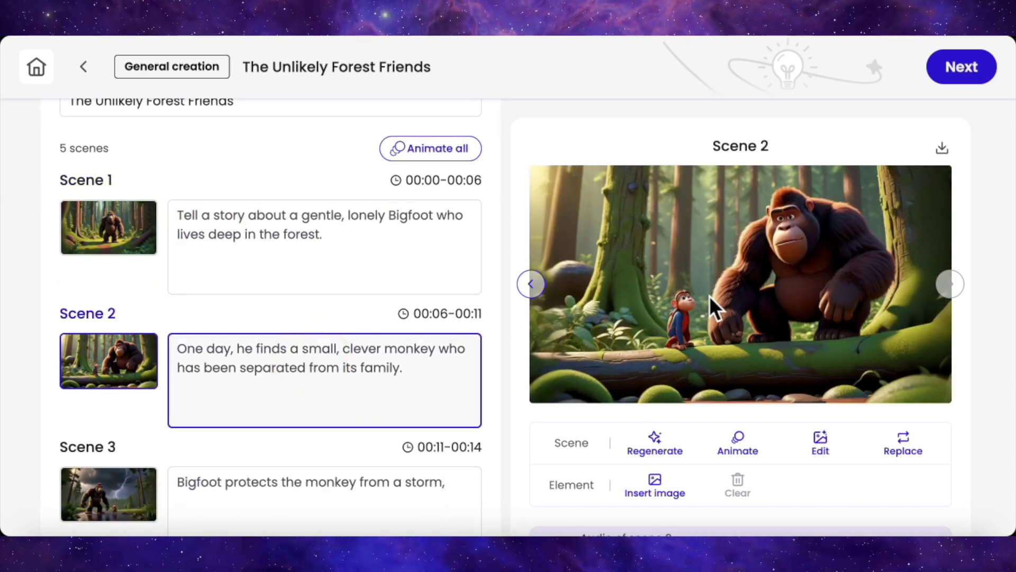
{"action": "scroll", "coordinate": [447, 390], "scroll_direction": "down", "scroll_amount": 1}
{"action": "left_click", "coordinate": [325, 412]}
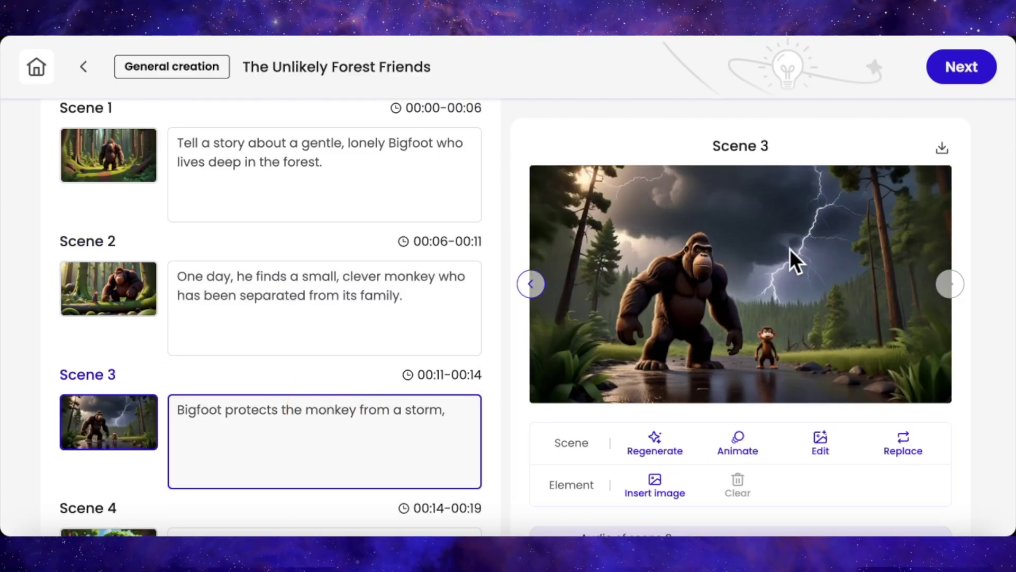
{"action": "scroll", "coordinate": [377, 395], "scroll_direction": "down", "scroll_amount": 4}
{"action": "left_click", "coordinate": [317, 270]}
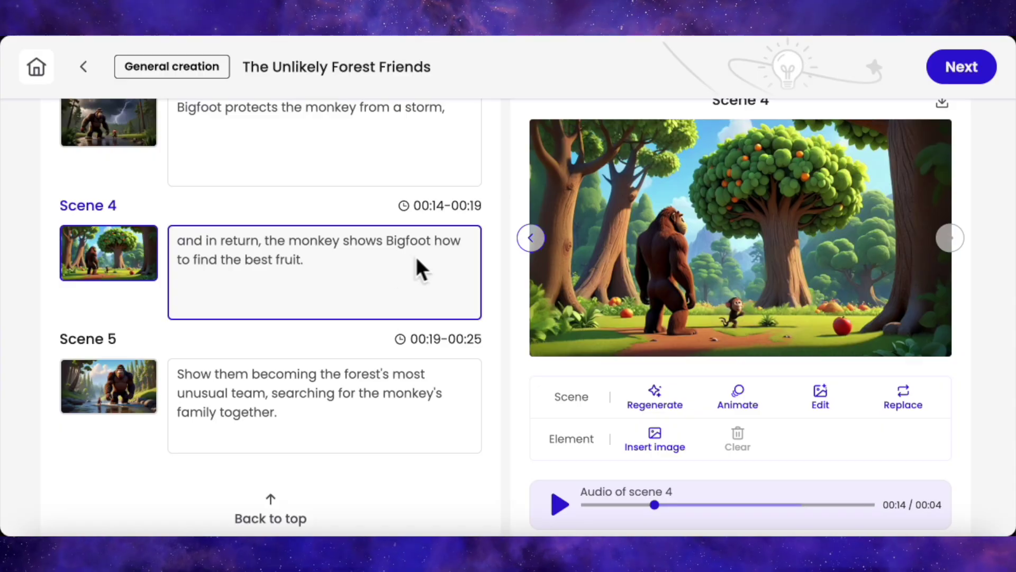
{"action": "scroll", "coordinate": [420, 270], "scroll_direction": "down", "scroll_amount": 1}
{"action": "left_click", "coordinate": [348, 316]}
{"action": "scroll", "coordinate": [693, 286], "scroll_direction": "up", "scroll_amount": 4}
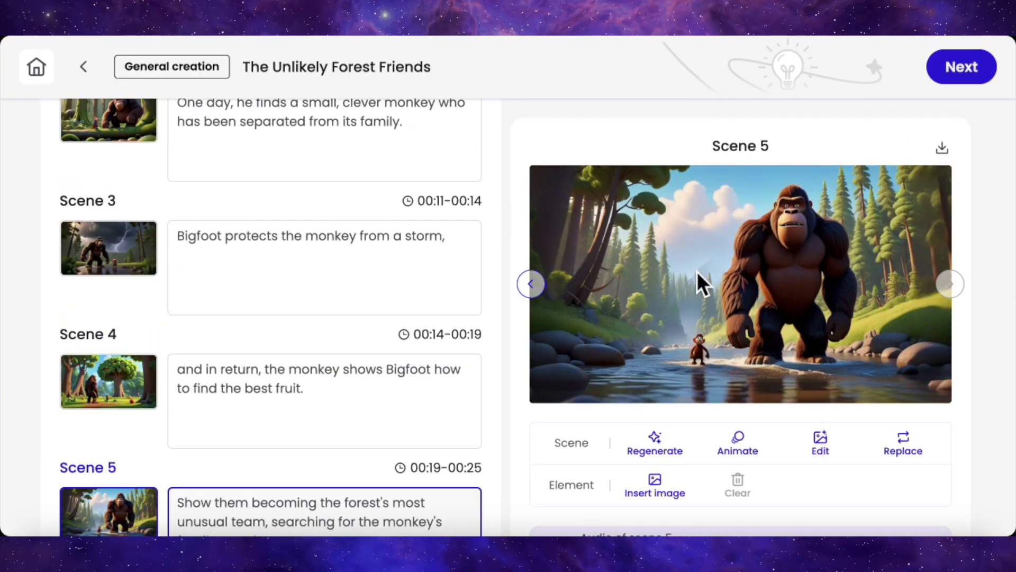
{"action": "scroll", "coordinate": [455, 392], "scroll_direction": "up", "scroll_amount": 2}
{"action": "left_click", "coordinate": [342, 371]}
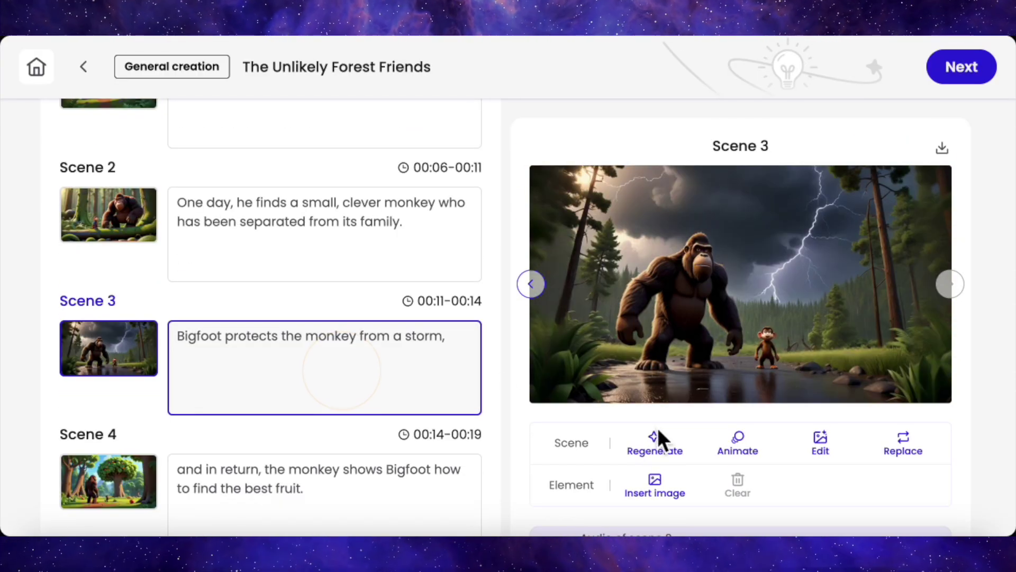
{"action": "left_click", "coordinate": [656, 455]}
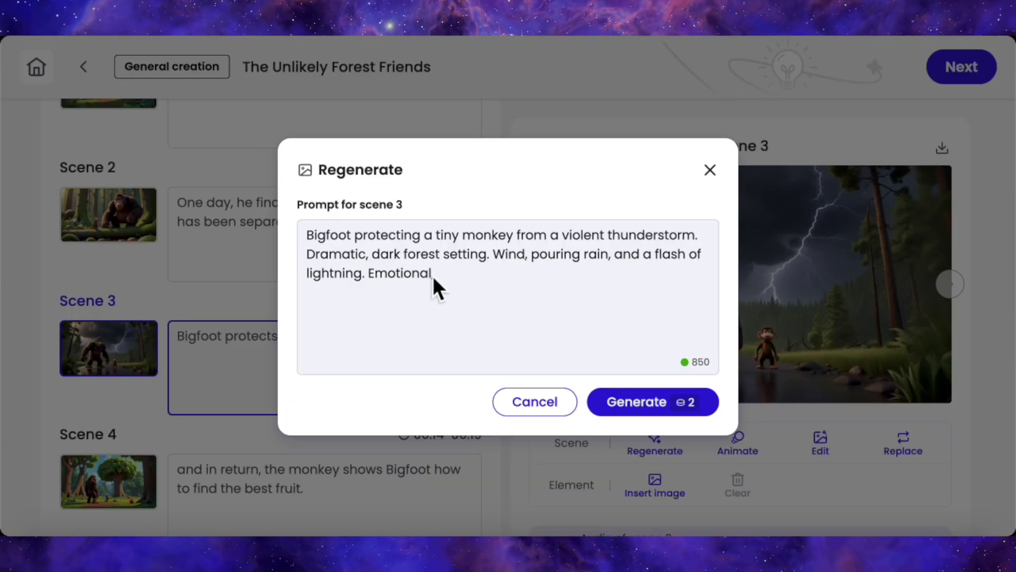
{"action": "left_click", "coordinate": [709, 171]}
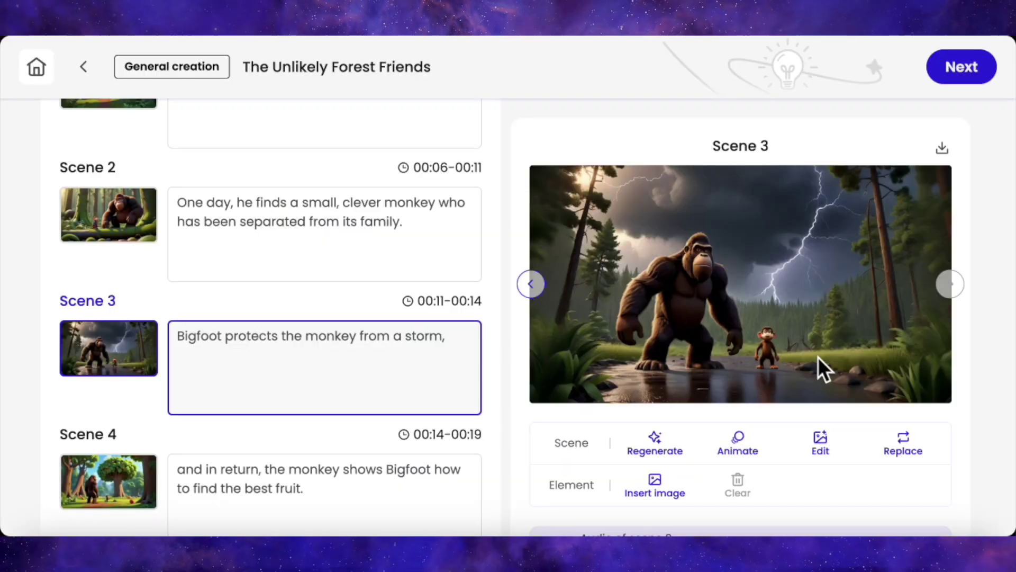
{"action": "left_click", "coordinate": [826, 443]}
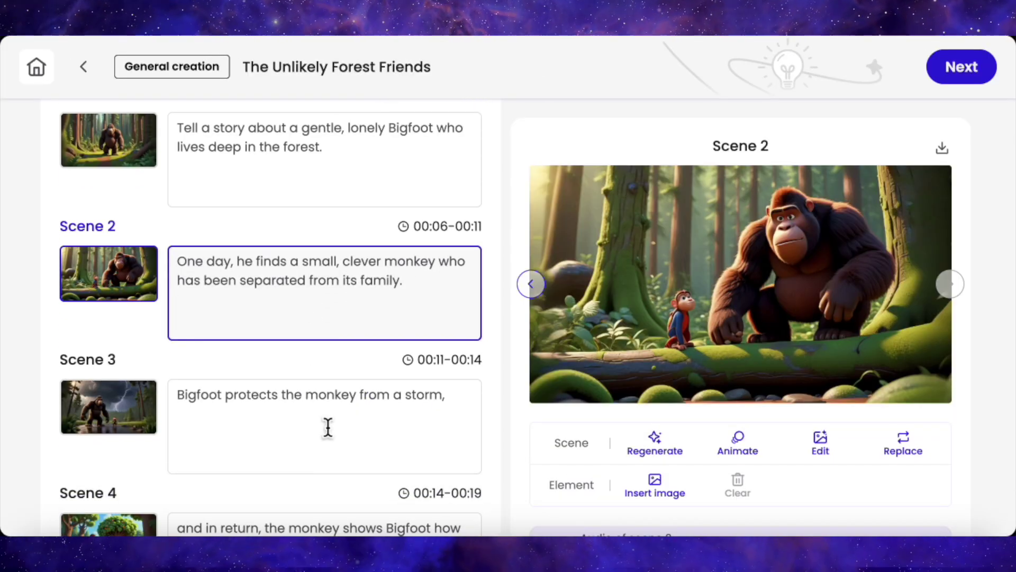
{"action": "left_click", "coordinate": [329, 427]}
{"action": "scroll", "coordinate": [456, 444], "scroll_direction": "down", "scroll_amount": 2}
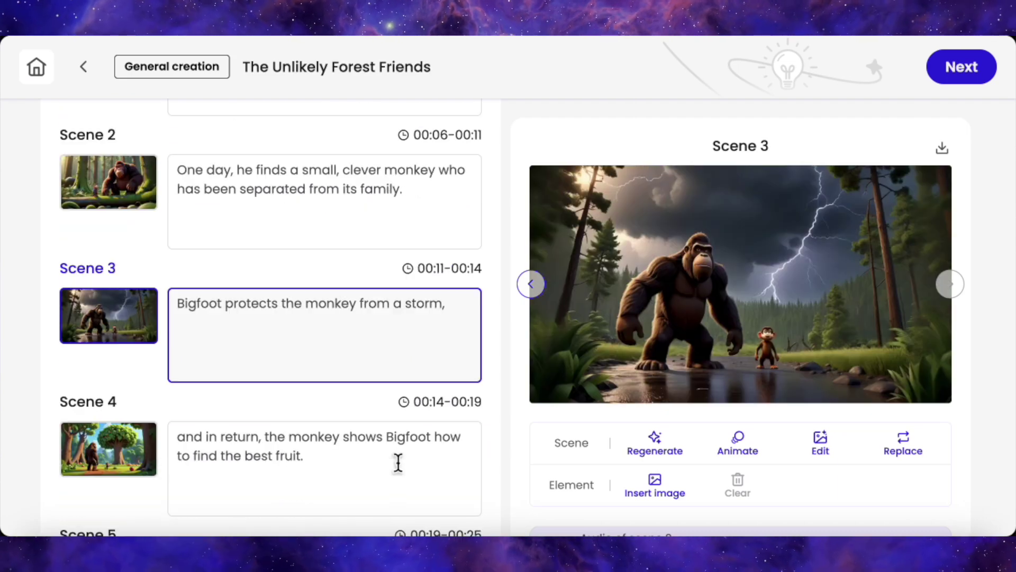
{"action": "left_click", "coordinate": [390, 470]}
{"action": "scroll", "coordinate": [408, 360], "scroll_direction": "up", "scroll_amount": 5}
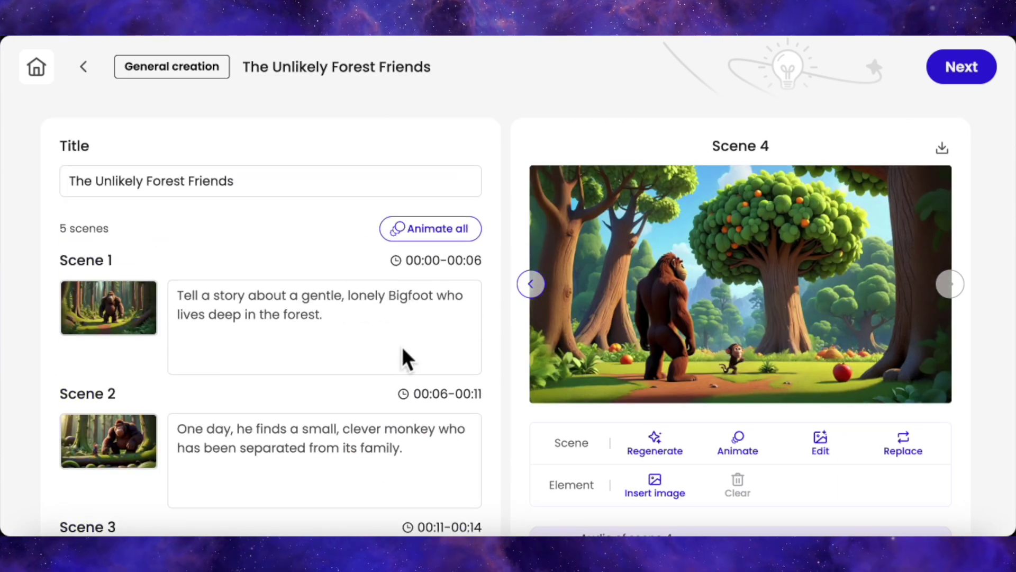
Step: Animate all five scenes for 100 credits, then continue to the title and subtitle styles
{"action": "left_click", "coordinate": [421, 228]}
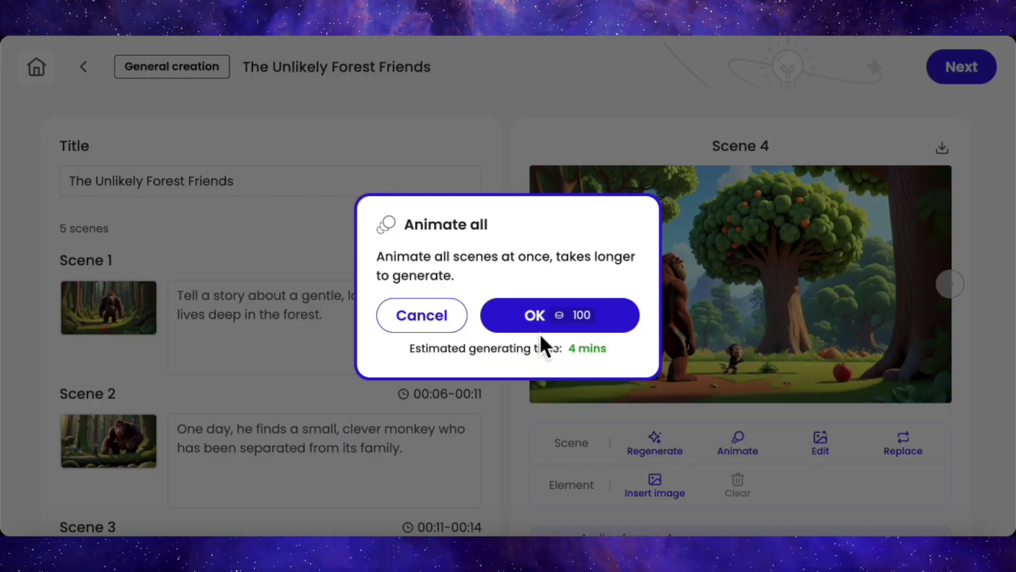
{"action": "left_click", "coordinate": [569, 351]}
{"action": "left_click", "coordinate": [567, 326]}
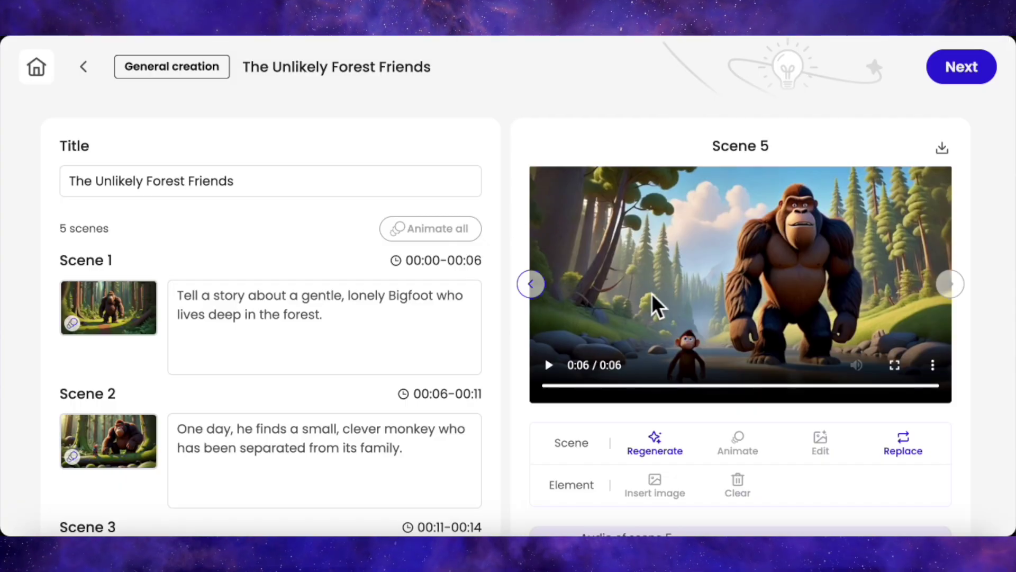
{"action": "scroll", "coordinate": [272, 359], "scroll_direction": "down", "scroll_amount": 4}
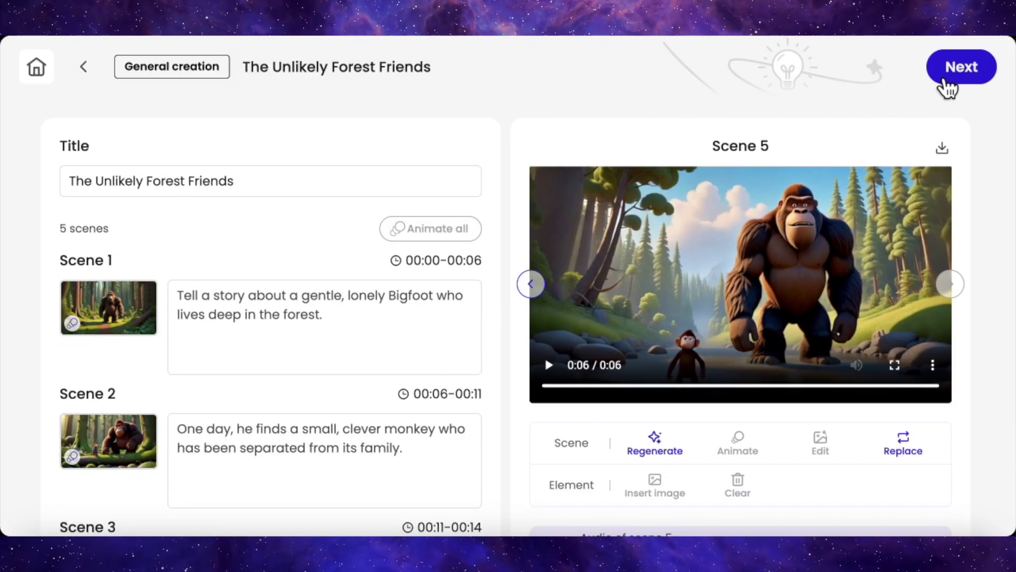
{"action": "left_click", "coordinate": [946, 82]}
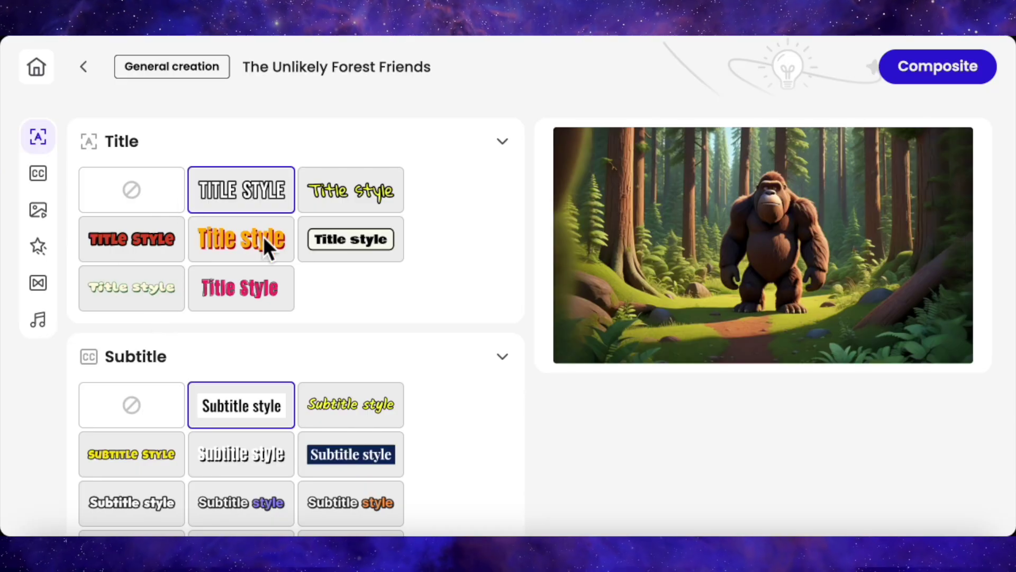
Step: Set the video's title style to None
{"action": "left_click", "coordinate": [139, 196]}
{"action": "scroll", "coordinate": [435, 352], "scroll_direction": "down", "scroll_amount": 3}
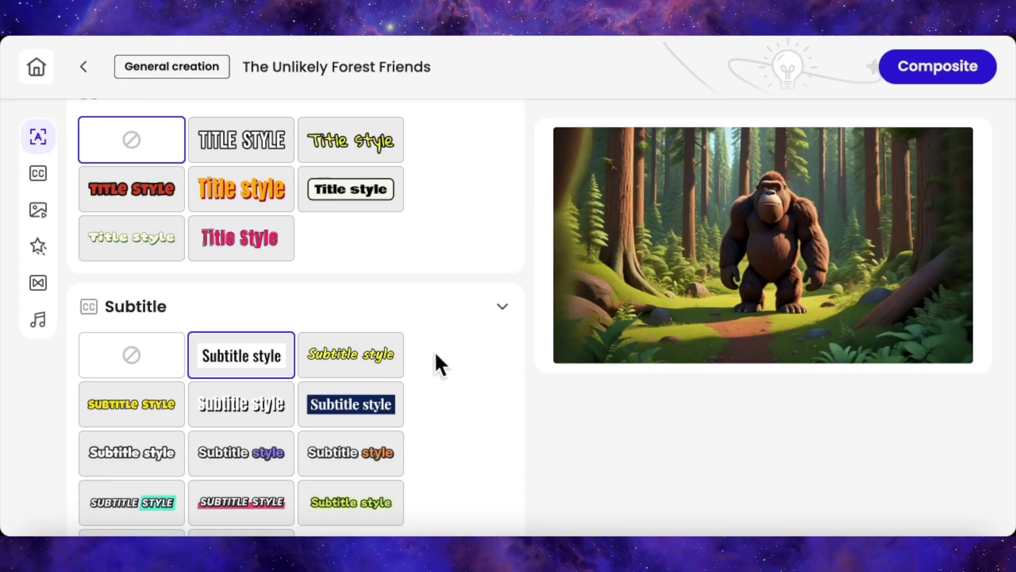
{"action": "scroll", "coordinate": [286, 304], "scroll_direction": "down", "scroll_amount": 2}
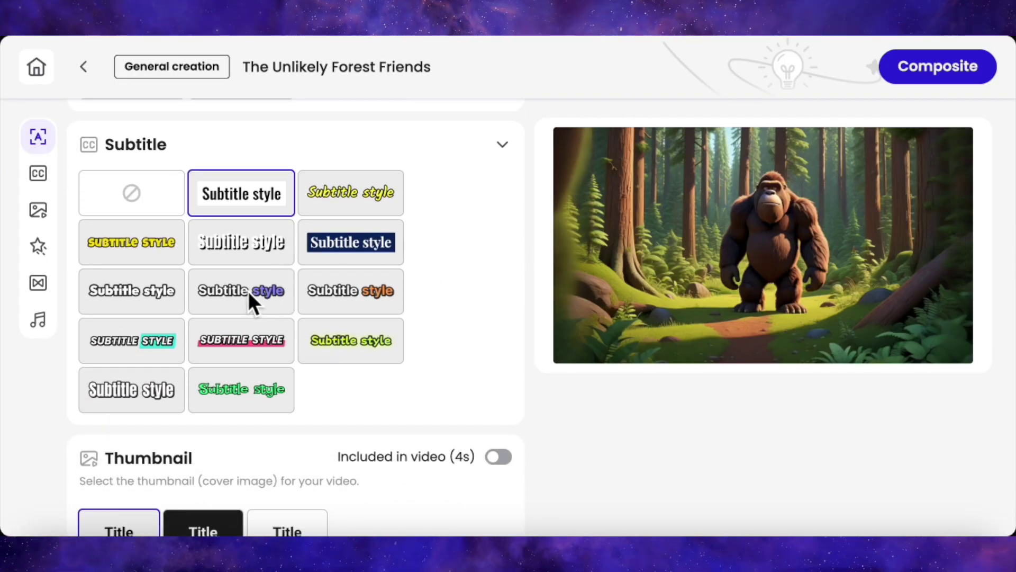
Step: Apply the yellow all-caps SUBTITLE STYLE, leaving Ken burns and fade-in transition unchanged
{"action": "left_click", "coordinate": [132, 260]}
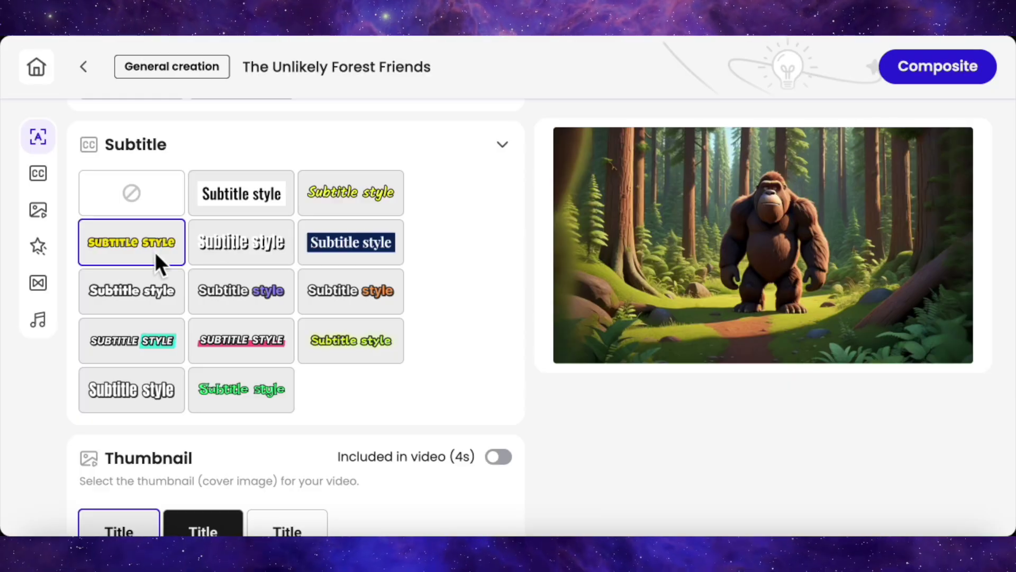
{"action": "scroll", "coordinate": [195, 256], "scroll_direction": "down", "scroll_amount": 8}
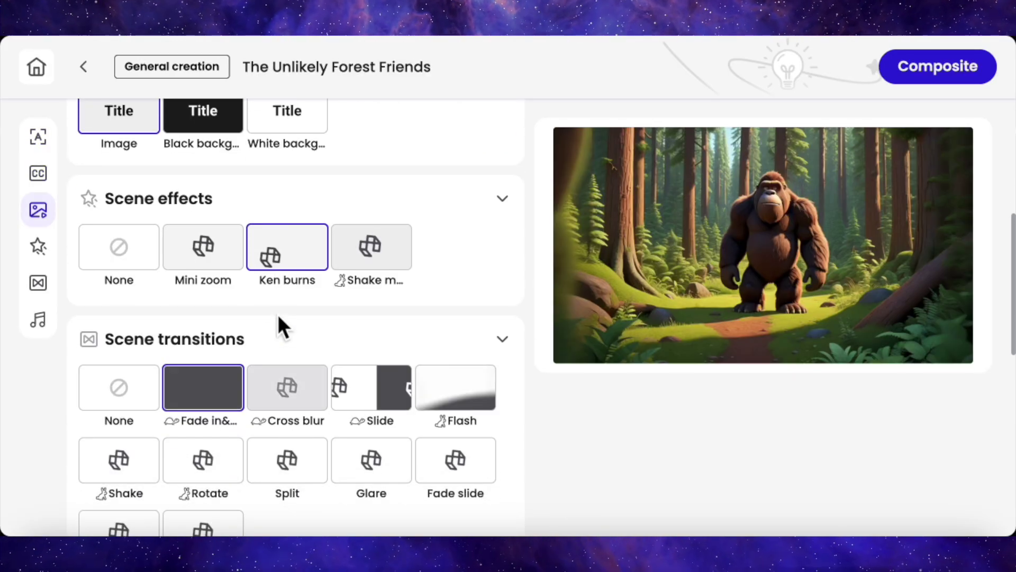
{"action": "scroll", "coordinate": [209, 195], "scroll_direction": "down", "scroll_amount": 1}
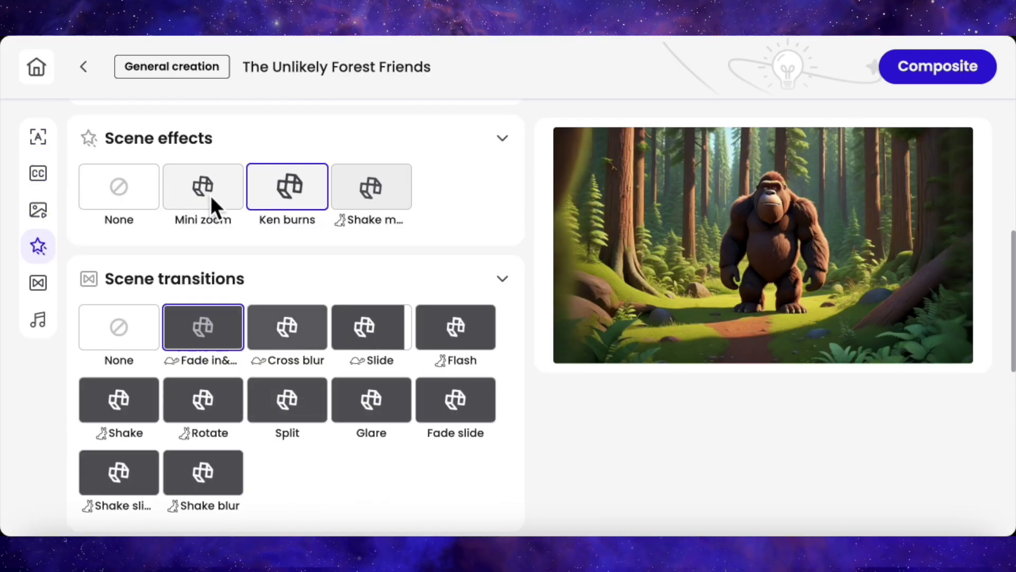
{"action": "scroll", "coordinate": [215, 243], "scroll_direction": "down", "scroll_amount": 1}
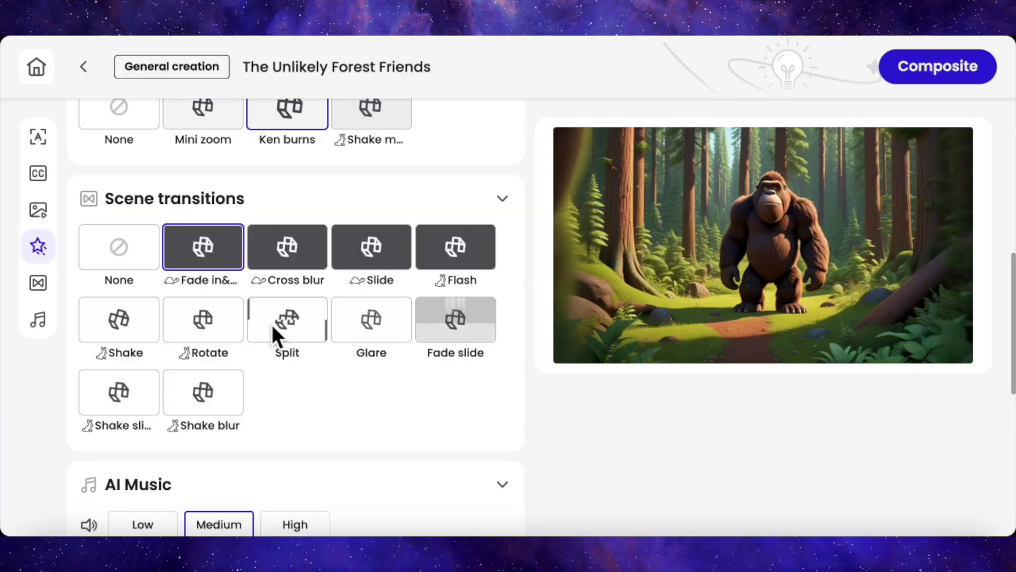
{"action": "scroll", "coordinate": [271, 324], "scroll_direction": "down", "scroll_amount": 6}
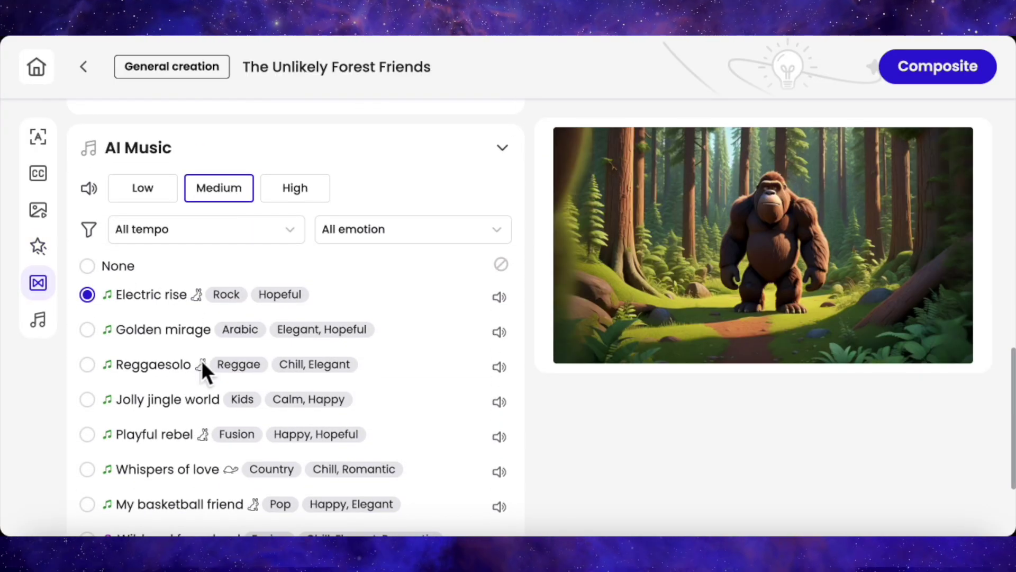
Step: Filter AI Music to Calm, preview Jolly jingle world, and select it as background music
{"action": "left_click", "coordinate": [402, 230]}
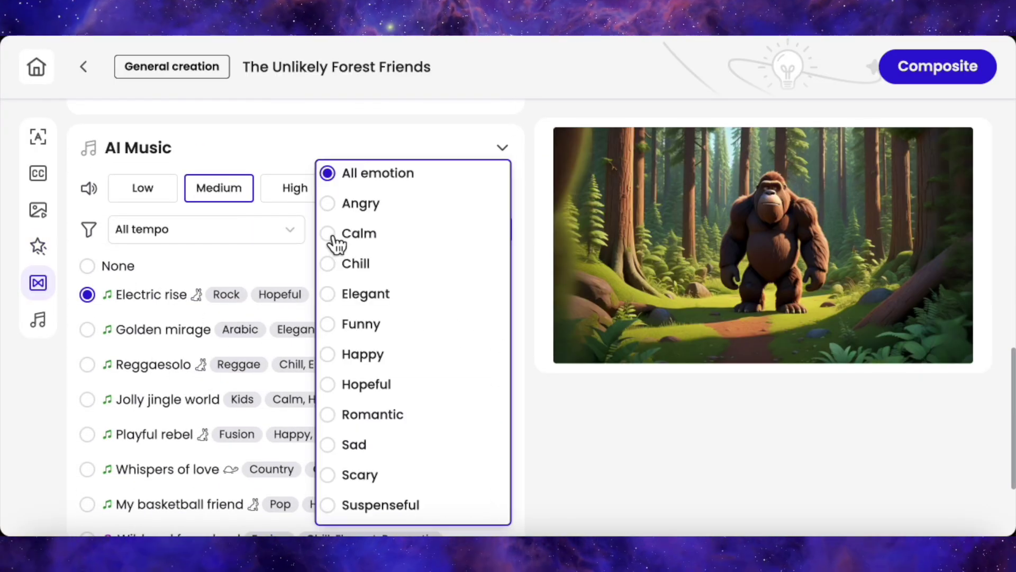
{"action": "left_click", "coordinate": [336, 235]}
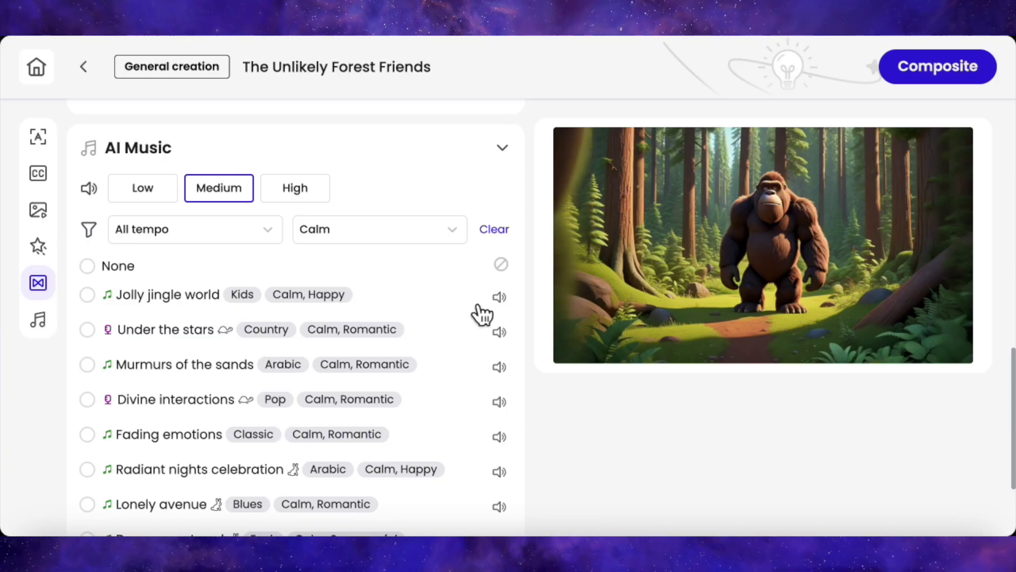
{"action": "left_click", "coordinate": [500, 297]}
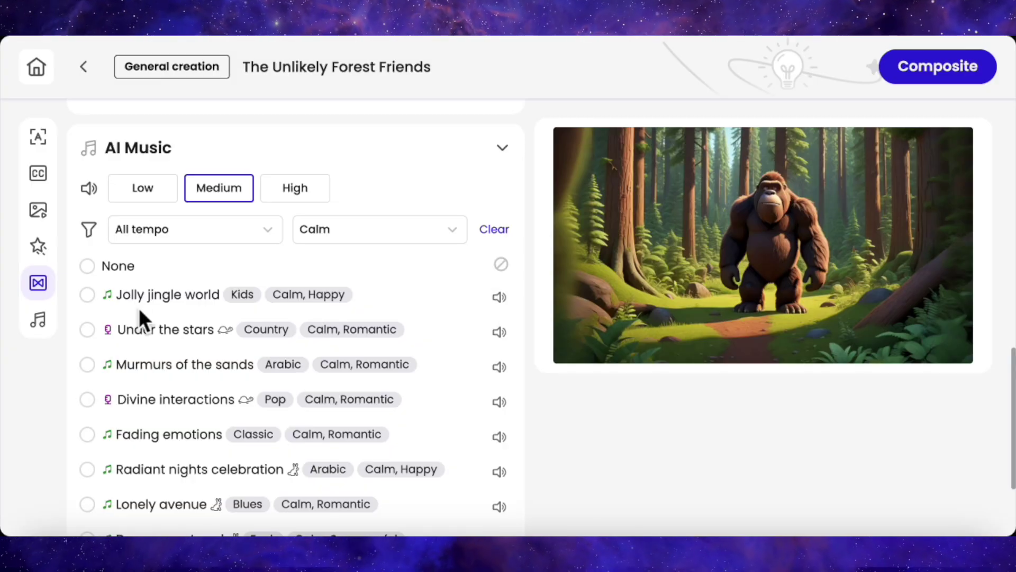
{"action": "left_click", "coordinate": [88, 294]}
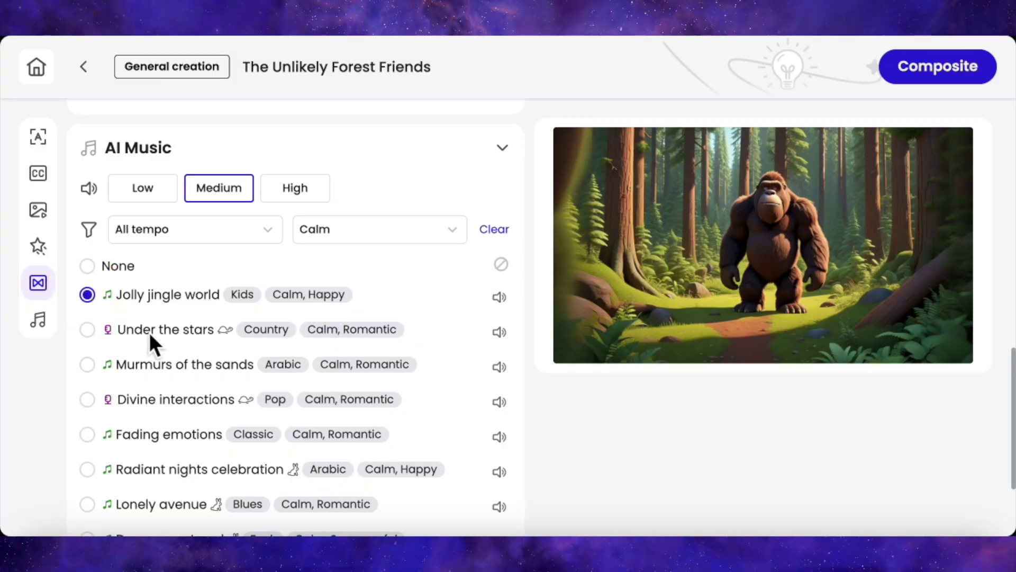
{"action": "scroll", "coordinate": [175, 339], "scroll_direction": "down", "scroll_amount": 3}
{"action": "scroll", "coordinate": [262, 440], "scroll_direction": "up", "scroll_amount": 20}
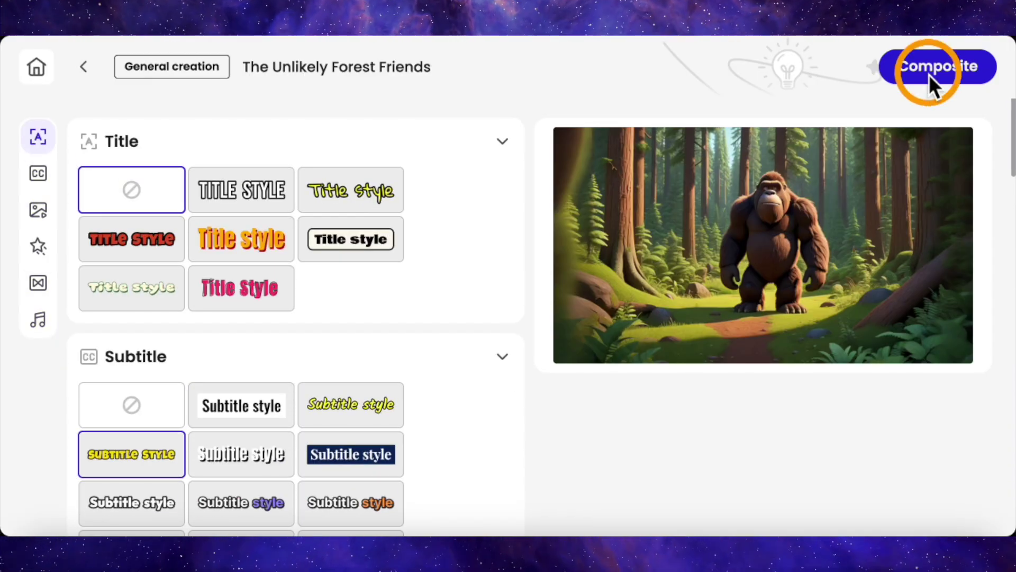
Step: Composite the final Bigfoot video, then browse the home page creation templates
{"action": "left_click", "coordinate": [930, 76]}
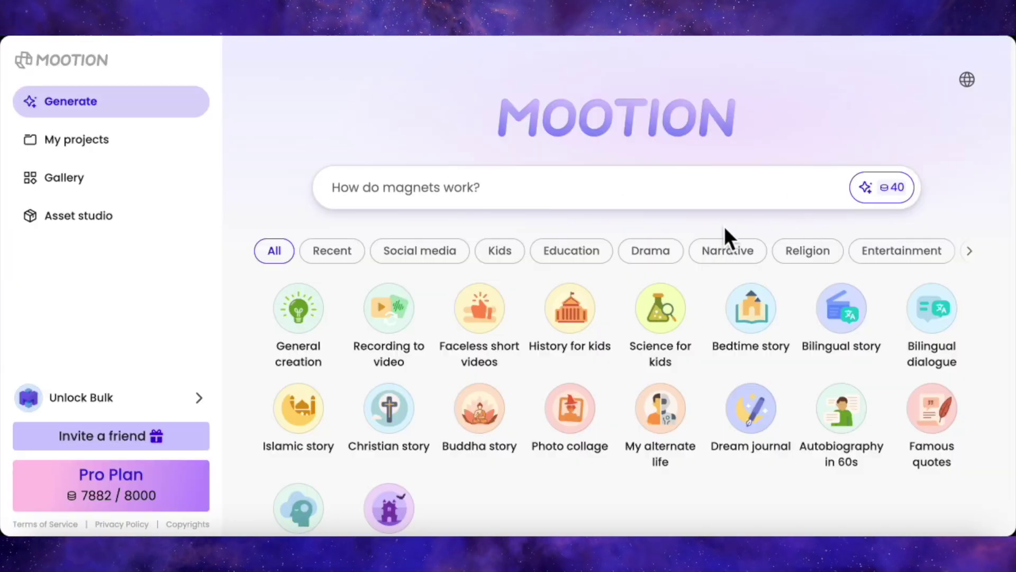
{"action": "scroll", "coordinate": [679, 233], "scroll_direction": "down", "scroll_amount": 3}
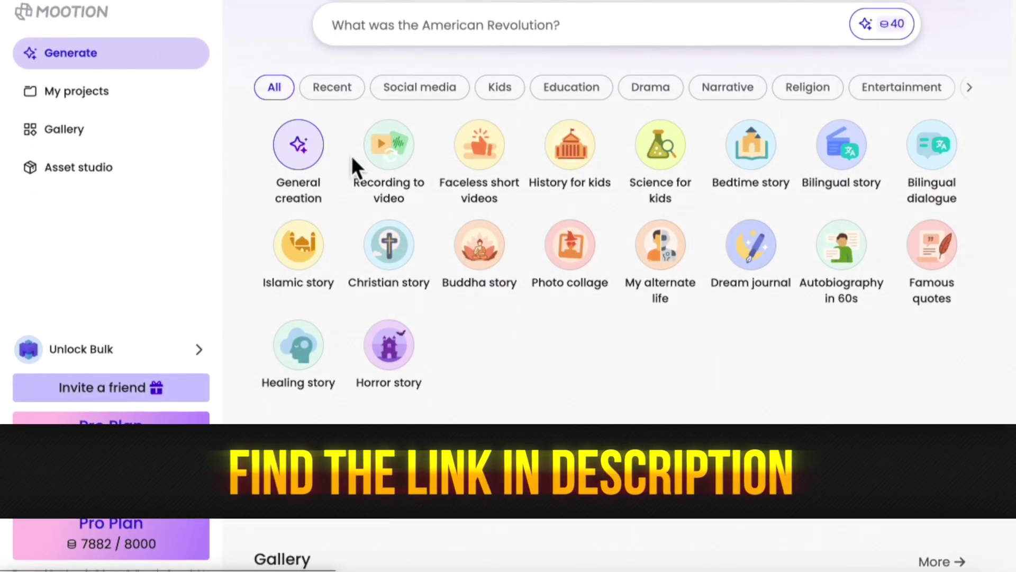
{"action": "scroll", "coordinate": [421, 158], "scroll_direction": "down", "scroll_amount": 1}
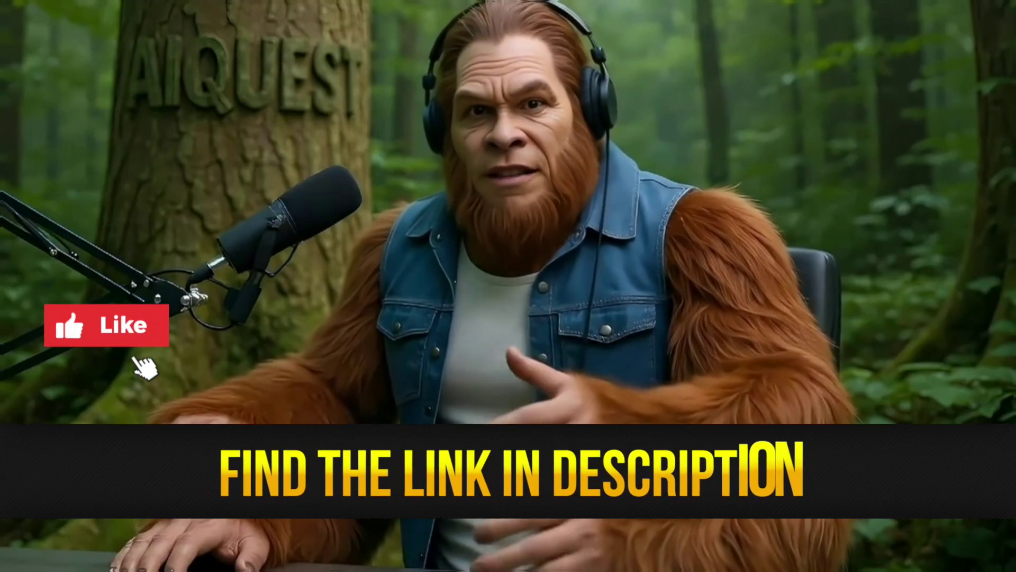